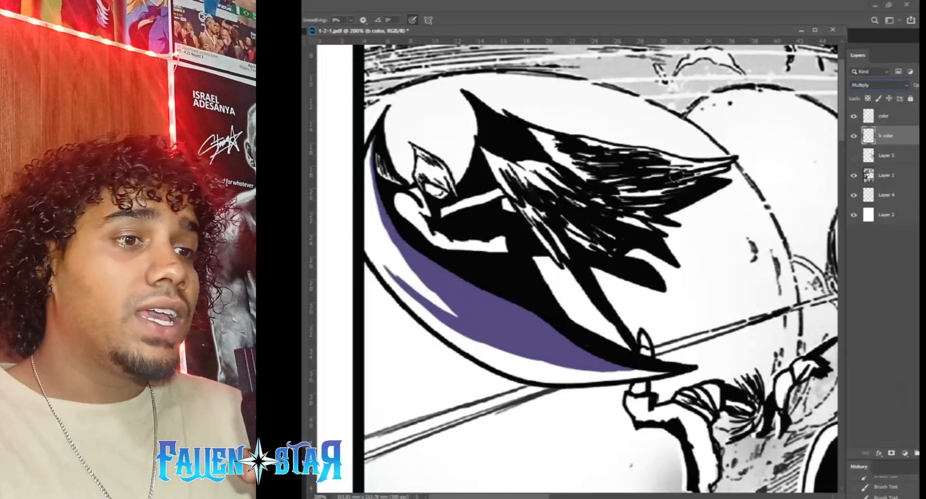
Shade the crescent cape's lower edge light purple on the b color layer and keep that layer's blend mode at Multiply.
{"action": "left_click_drag", "start_coordinate": [673, 371], "coordinate": [552, 362]}
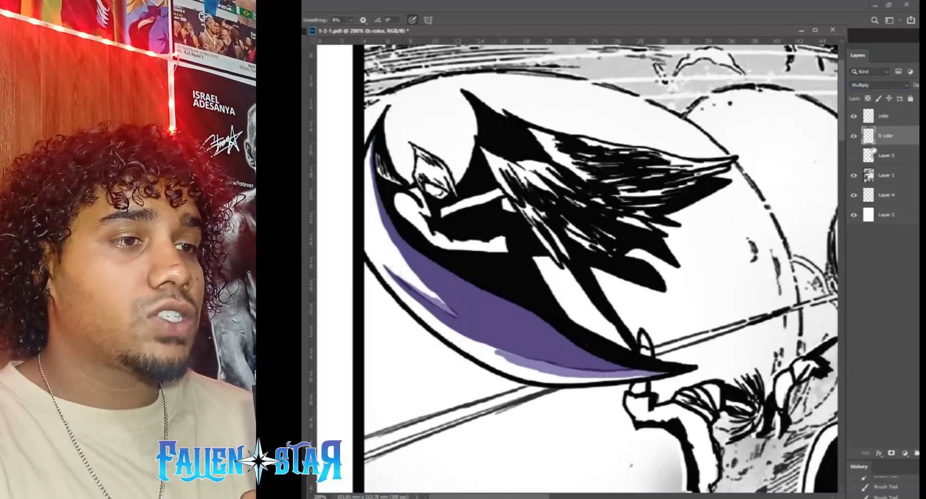
{"action": "left_click", "coordinate": [879, 85]}
{"action": "left_click", "coordinate": [874, 93]}
{"action": "left_click", "coordinate": [891, 115]}
{"action": "left_click", "coordinate": [878, 86]}
{"action": "left_click", "coordinate": [874, 93]}
{"action": "left_click", "coordinate": [895, 135]}
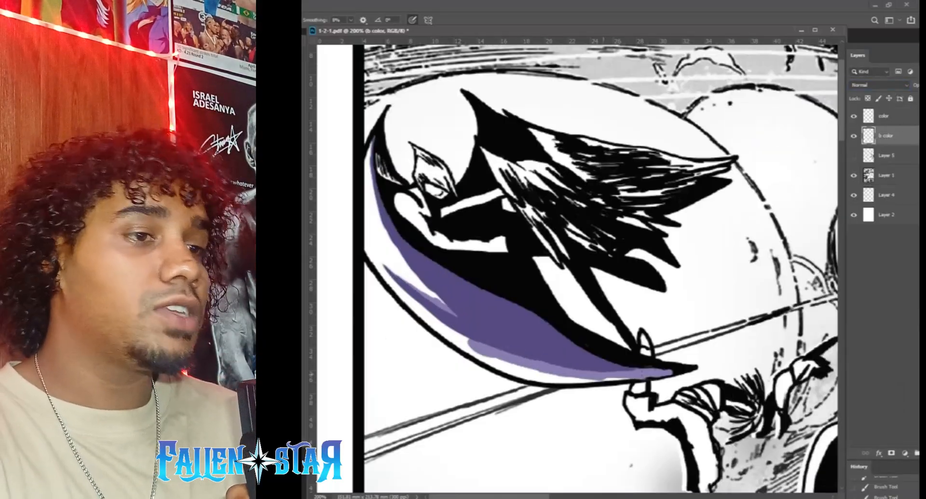
{"action": "left_click", "coordinate": [878, 85]}
{"action": "left_click", "coordinate": [874, 112]}
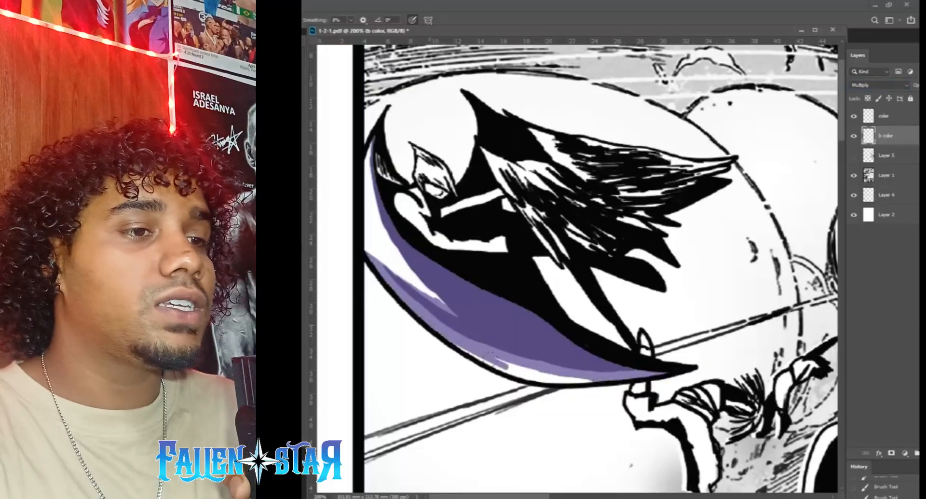
Paint the rest of the crescent, the mask and the wing feathers light purple, and erase the spill above the wing.
{"action": "mouse_move", "coordinate": [374, 254]}
{"action": "left_mouse_down"}
{"action": "mouse_move", "coordinate": [430, 294]}
{"action": "mouse_move", "coordinate": [376, 207]}
{"action": "mouse_move", "coordinate": [370, 151]}
{"action": "left_mouse_up"}
{"action": "mouse_move", "coordinate": [424, 168]}
{"action": "left_mouse_down"}
{"action": "mouse_move", "coordinate": [436, 178]}
{"action": "mouse_move", "coordinate": [422, 156]}
{"action": "left_mouse_up"}
{"action": "mouse_move", "coordinate": [468, 135]}
{"action": "left_mouse_down"}
{"action": "mouse_move", "coordinate": [569, 198]}
{"action": "mouse_move", "coordinate": [661, 222]}
{"action": "mouse_move", "coordinate": [728, 164]}
{"action": "left_mouse_up"}
{"action": "key", "text": "e"}
{"action": "left_click_drag", "start_coordinate": [550, 133], "coordinate": [635, 123]}
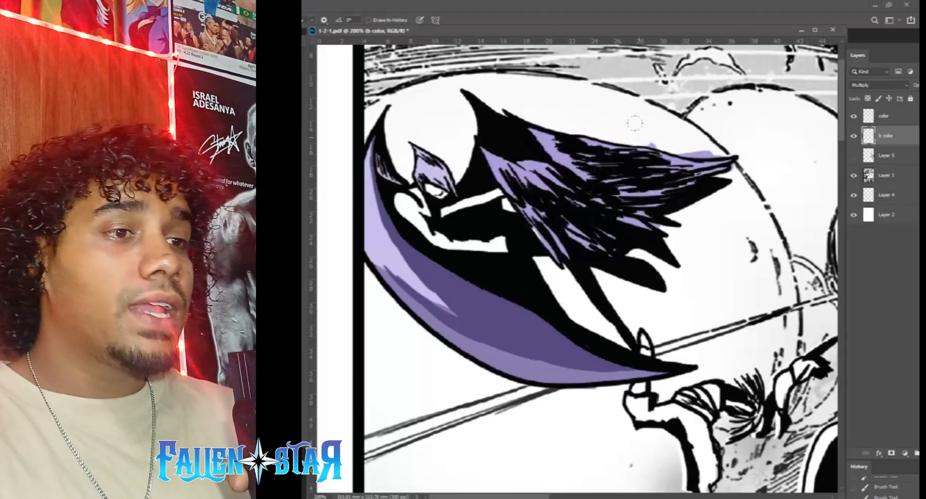
Paint the caped character's face, shoulder and arms with a pale pink skin tone on the b color layer.
{"action": "key", "text": "b"}
{"action": "left_click_drag", "start_coordinate": [401, 205], "coordinate": [507, 249]}
{"action": "left_click_drag", "start_coordinate": [410, 222], "coordinate": [399, 197]}
{"action": "left_click_drag", "start_coordinate": [428, 188], "coordinate": [501, 193]}
{"action": "left_click_drag", "start_coordinate": [504, 201], "coordinate": [512, 209]}
Set the foreground color to lavender #ac97d8 and make b color the active layer for the wing feathers.
{"action": "left_click", "coordinate": [884, 116]}
{"action": "left_click", "coordinate": [855, 323]}
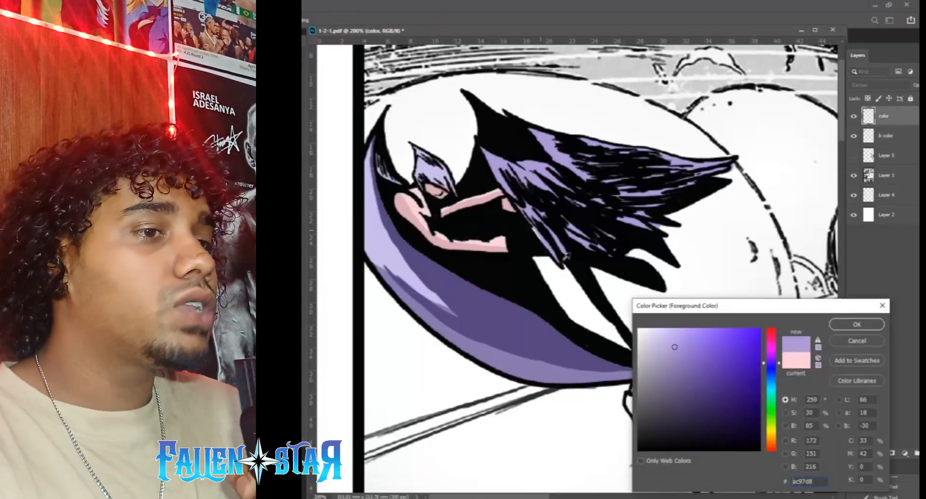
{"action": "left_click", "coordinate": [856, 322]}
{"action": "left_click", "coordinate": [886, 136]}
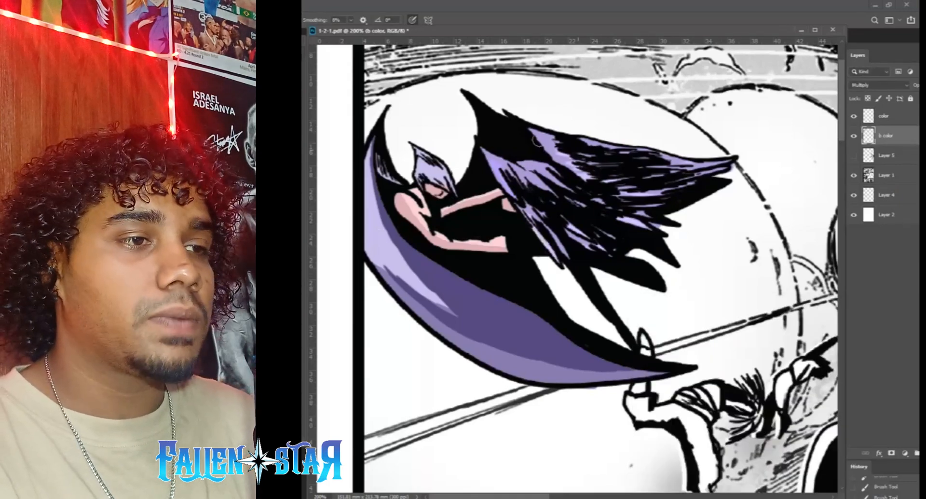
On the color layer, paint the small falling fighter's upper clothing and sash red and the trousers light grey.
{"action": "scroll", "coordinate": [473, 213], "scroll_direction": "down", "scroll_amount": 2}
{"action": "scroll", "coordinate": [514, 211], "scroll_direction": "up", "scroll_amount": 2}
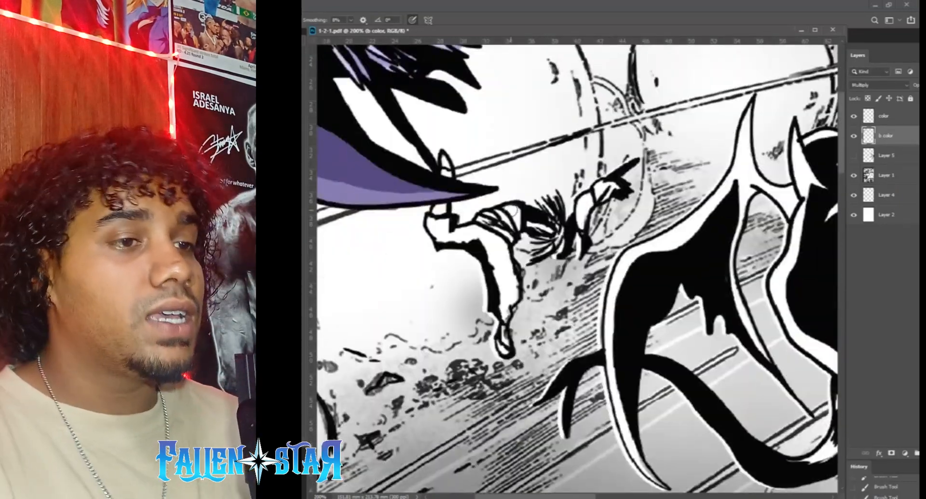
{"action": "left_click", "coordinate": [884, 115]}
{"action": "mouse_move", "coordinate": [512, 211]}
{"action": "left_mouse_down"}
{"action": "mouse_move", "coordinate": [516, 235]}
{"action": "mouse_move", "coordinate": [483, 221]}
{"action": "left_mouse_up"}
{"action": "scroll", "coordinate": [526, 204], "scroll_direction": "up", "scroll_amount": 1}
{"action": "left_click", "coordinate": [298, 333]}
{"action": "left_click", "coordinate": [721, 374]}
{"action": "left_click", "coordinate": [855, 323]}
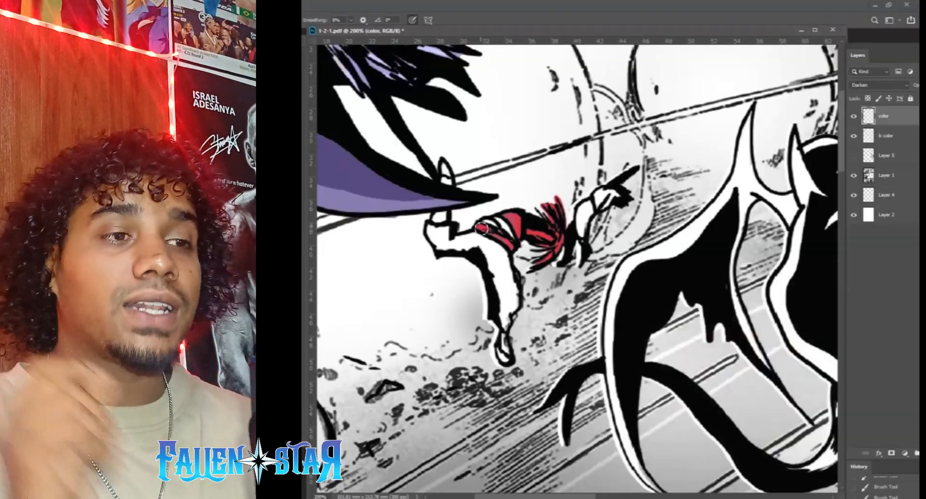
{"action": "left_click_drag", "start_coordinate": [510, 323], "coordinate": [441, 247]}
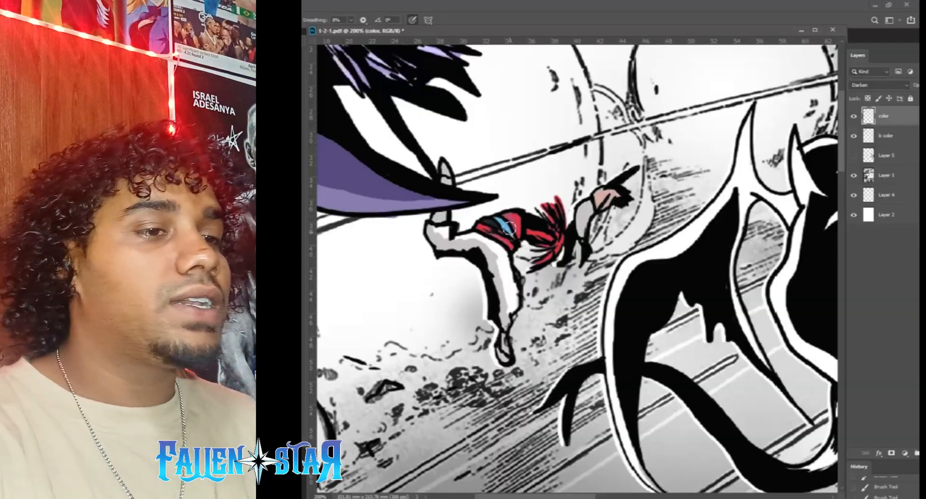
Choose an orange-brown foreground color and paint the falling fighter's shoe with it.
{"action": "left_click", "coordinate": [496, 257], "text": "alt"}
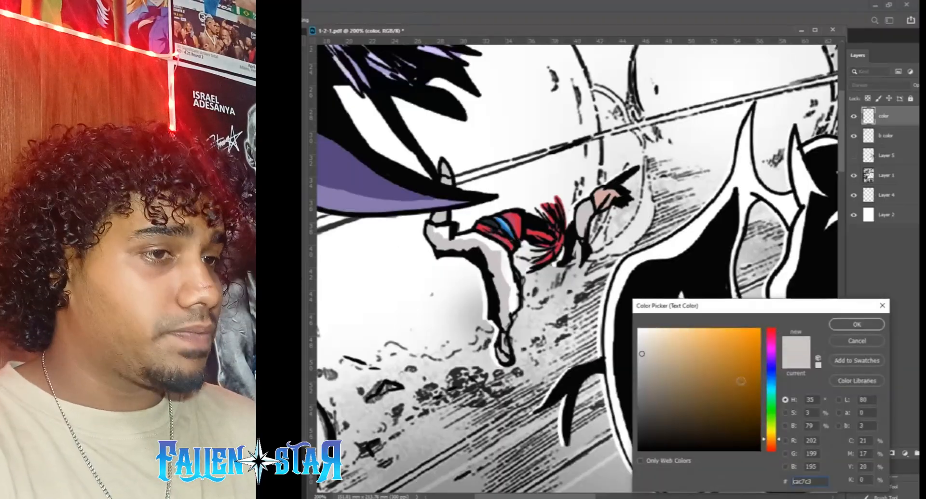
{"action": "left_click", "coordinate": [742, 380]}
{"action": "left_click", "coordinate": [857, 324]}
{"action": "left_click_drag", "start_coordinate": [504, 338], "coordinate": [511, 354]}
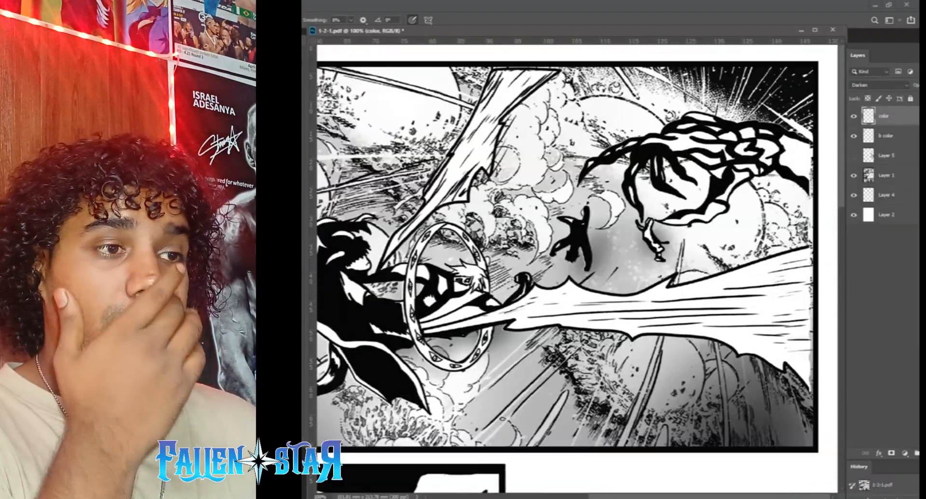
Paint the giant clawed hand's palm, wrist and fingers purple on the color layer.
{"action": "left_click_drag", "start_coordinate": [661, 229], "coordinate": [684, 218]}
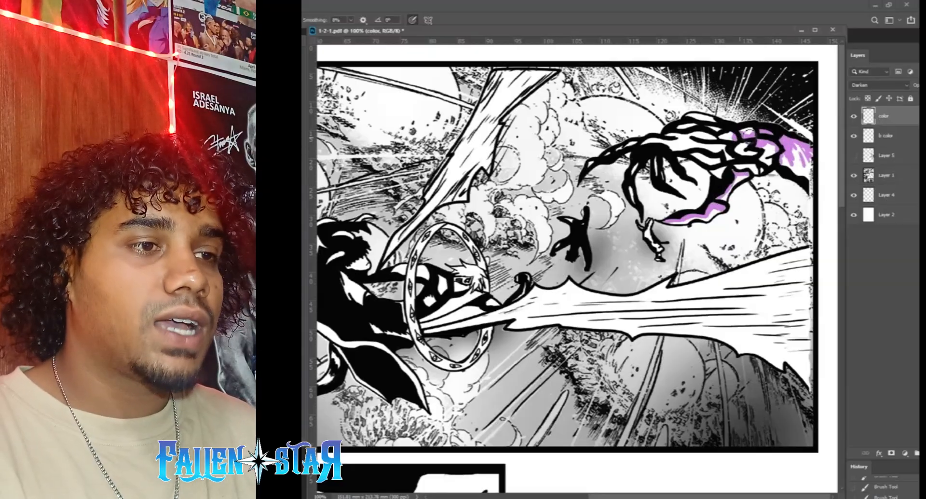
{"action": "left_click_drag", "start_coordinate": [596, 162], "coordinate": [586, 172]}
{"action": "left_click_drag", "start_coordinate": [626, 146], "coordinate": [637, 141]}
{"action": "left_click_drag", "start_coordinate": [643, 142], "coordinate": [675, 138]}
{"action": "left_click_drag", "start_coordinate": [631, 187], "coordinate": [637, 203]}
{"action": "left_click_drag", "start_coordinate": [670, 145], "coordinate": [689, 142]}
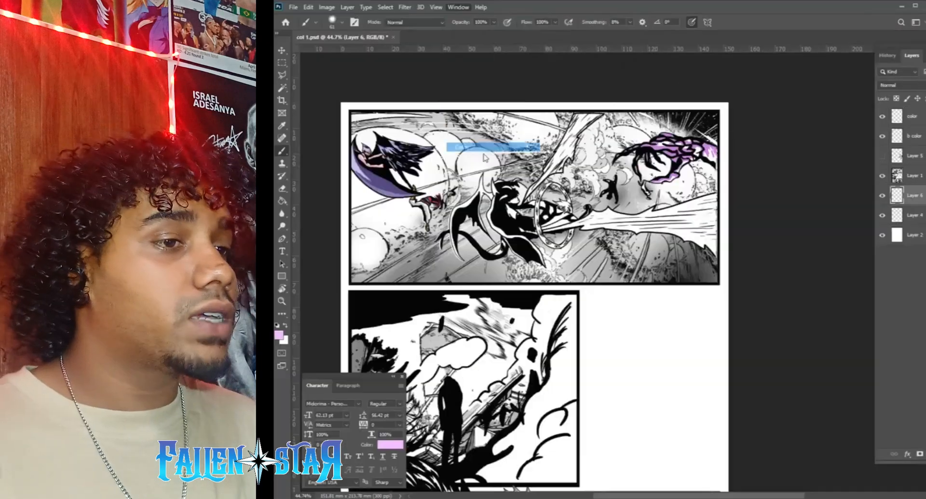
Pick a yellow-orange color and paint streaks along the large horizontal energy beam on Layer 6.
{"action": "left_click_drag", "start_coordinate": [757, 75], "coordinate": [834, 328]}
{"action": "key", "text": "ctrl+plus"}
{"action": "key", "text": "ctrl+plus"}
{"action": "left_click_drag", "start_coordinate": [702, 141], "coordinate": [650, 198]}
{"action": "left_click", "coordinate": [847, 433]}
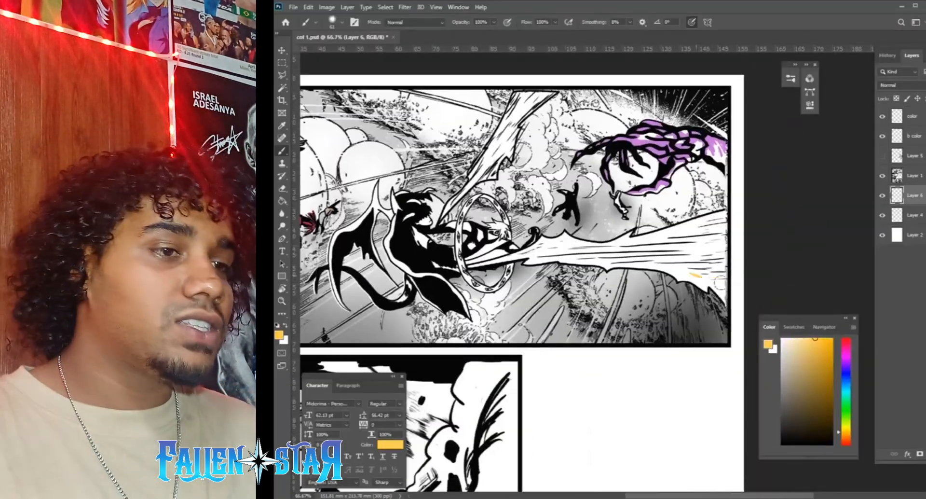
{"action": "left_click_drag", "start_coordinate": [539, 256], "coordinate": [680, 252]}
{"action": "left_click_drag", "start_coordinate": [620, 244], "coordinate": [637, 241]}
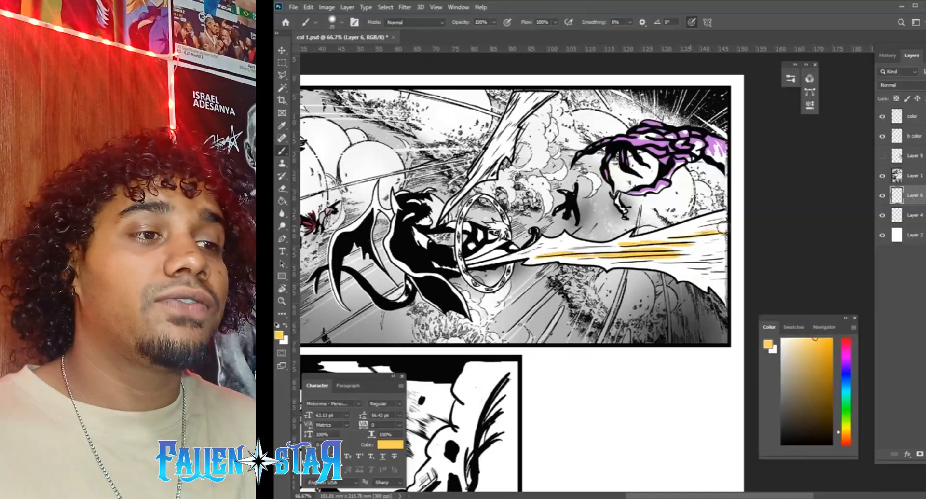
{"action": "left_click_drag", "start_coordinate": [722, 221], "coordinate": [694, 227]}
{"action": "left_click_drag", "start_coordinate": [728, 244], "coordinate": [666, 255]}
{"action": "mouse_move", "coordinate": [607, 271]}
{"action": "left_mouse_down"}
{"action": "mouse_move", "coordinate": [699, 261]}
{"action": "mouse_move", "coordinate": [726, 274]}
{"action": "left_mouse_up"}
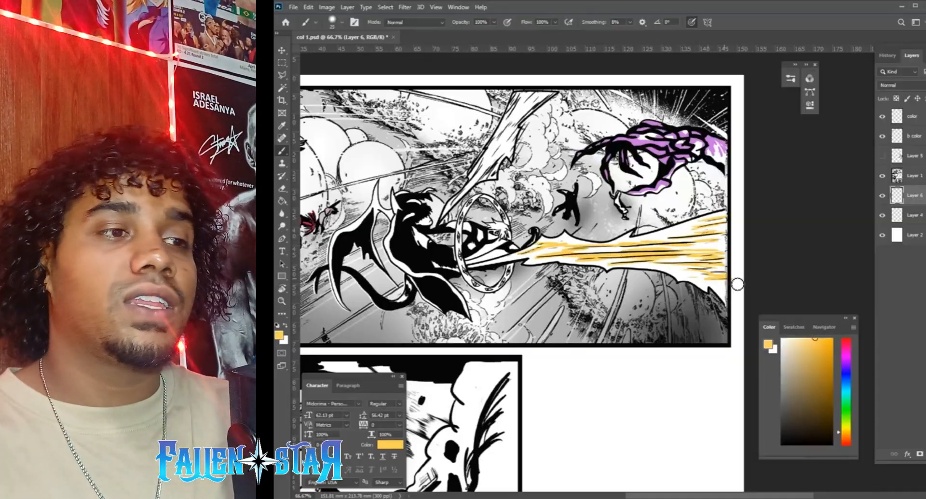
Paint the ornate ring and the upper diagonal energy beam with the same yellow-orange on Layer 6.
{"action": "key", "text": "ctrl+plus"}
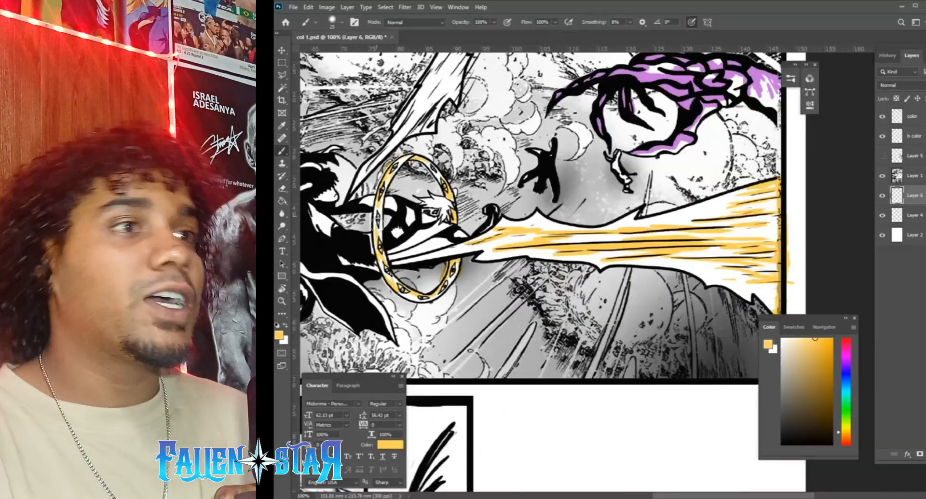
{"action": "left_click_drag", "start_coordinate": [405, 253], "coordinate": [476, 411]}
{"action": "left_click_drag", "start_coordinate": [425, 344], "coordinate": [493, 253]}
{"action": "left_click_drag", "start_coordinate": [492, 249], "coordinate": [538, 159]}
{"action": "left_click_drag", "start_coordinate": [598, 159], "coordinate": [538, 212]}
{"action": "left_click_drag", "start_coordinate": [530, 205], "coordinate": [496, 259]}
On Layer 4, set the brush flow to 42% and shade the upper diagonal beam with a deeper orange.
{"action": "left_click", "coordinate": [846, 436]}
{"action": "left_click", "coordinate": [831, 339]}
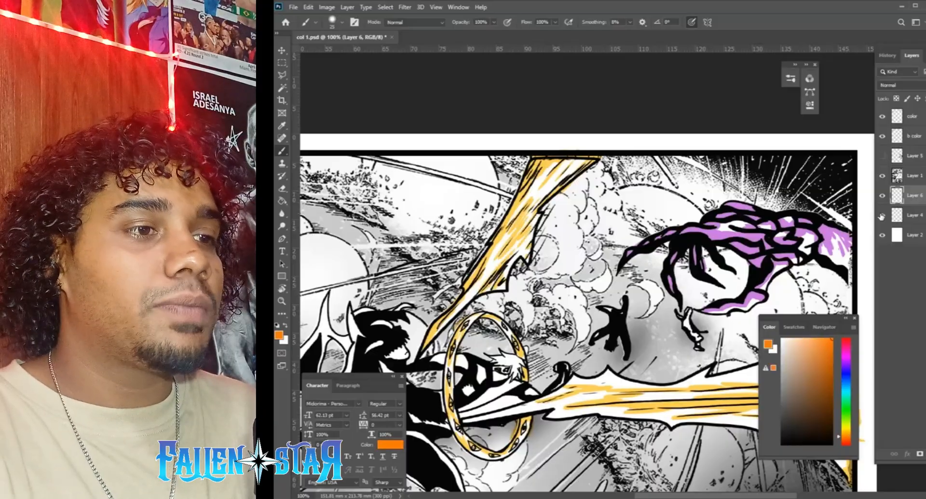
{"action": "left_click", "coordinate": [914, 215]}
{"action": "left_click_drag", "start_coordinate": [551, 166], "coordinate": [541, 181]}
{"action": "left_click", "coordinate": [555, 22]}
{"action": "left_click_drag", "start_coordinate": [558, 33], "coordinate": [530, 33]}
{"action": "left_click", "coordinate": [556, 23]}
{"action": "left_click_drag", "start_coordinate": [573, 163], "coordinate": [561, 176]}
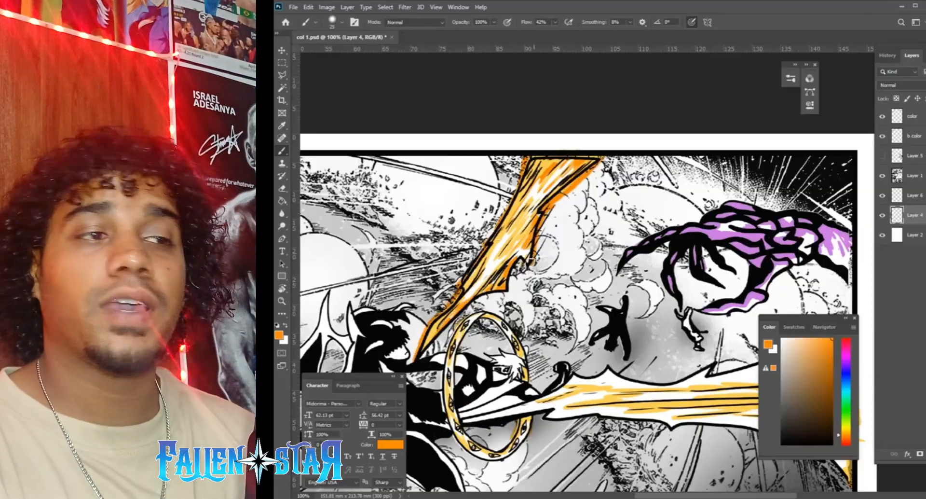
{"action": "left_click_drag", "start_coordinate": [466, 311], "coordinate": [420, 358]}
Shade the edges and streaks of the large horizontal beam with the deeper orange on Layer 4.
{"action": "left_click_drag", "start_coordinate": [548, 352], "coordinate": [462, 180]}
{"action": "left_click_drag", "start_coordinate": [427, 237], "coordinate": [515, 219]}
{"action": "left_click_drag", "start_coordinate": [609, 217], "coordinate": [661, 214]}
{"action": "left_click_drag", "start_coordinate": [757, 240], "coordinate": [703, 245]}
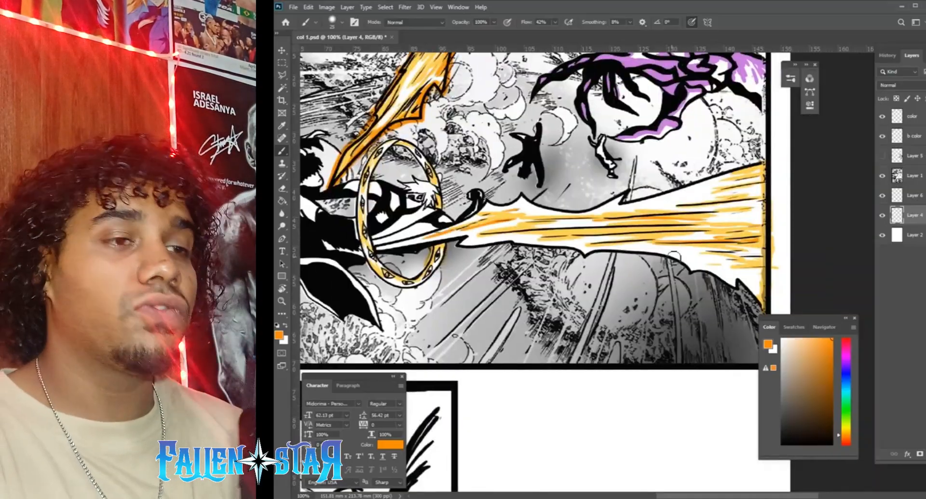
{"action": "mouse_move", "coordinate": [770, 217]}
{"action": "left_mouse_down"}
{"action": "mouse_move", "coordinate": [679, 213]}
{"action": "mouse_move", "coordinate": [744, 185]}
{"action": "mouse_move", "coordinate": [729, 175]}
{"action": "mouse_move", "coordinate": [702, 184]}
{"action": "left_mouse_up"}
{"action": "left_click_drag", "start_coordinate": [637, 249], "coordinate": [558, 240]}
{"action": "left_click_drag", "start_coordinate": [602, 223], "coordinate": [538, 225]}
{"action": "key", "text": "ctrl+plus"}
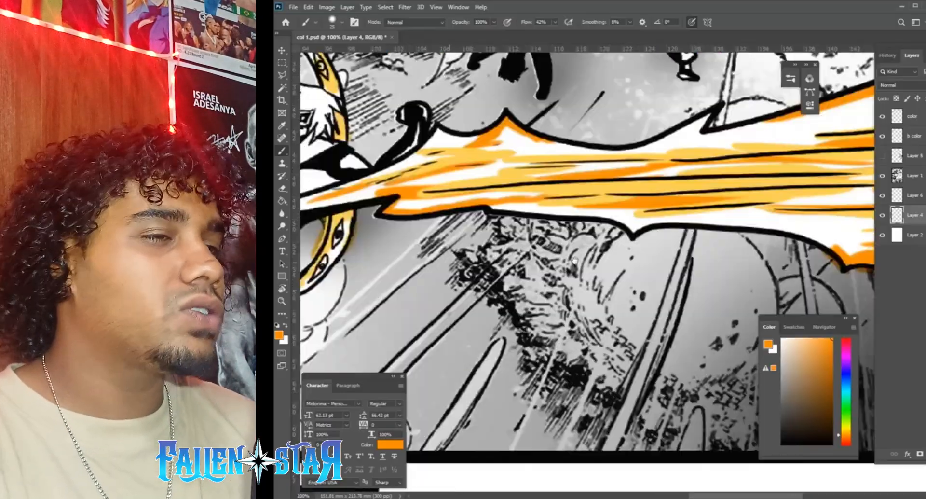
{"action": "left_click_drag", "start_coordinate": [410, 434], "coordinate": [695, 402]}
{"action": "mouse_move", "coordinate": [504, 194]}
{"action": "left_mouse_down"}
{"action": "mouse_move", "coordinate": [675, 162]}
{"action": "mouse_move", "coordinate": [534, 188]}
{"action": "left_mouse_up"}
{"action": "left_click", "coordinate": [741, 127], "text": "alt"}
On Layer 6, paint the ring fighter's costume and the winged figure's facial markings red.
{"action": "left_click_drag", "start_coordinate": [353, 186], "coordinate": [545, 288]}
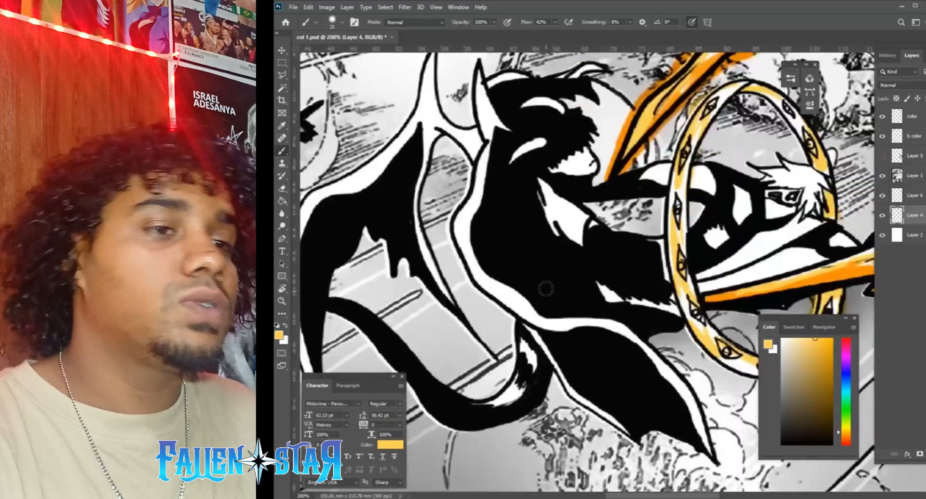
{"action": "key", "text": "ctrl+minus"}
{"action": "left_click", "coordinate": [847, 340]}
{"action": "left_click", "coordinate": [915, 195]}
{"action": "left_click_drag", "start_coordinate": [664, 281], "coordinate": [707, 265]}
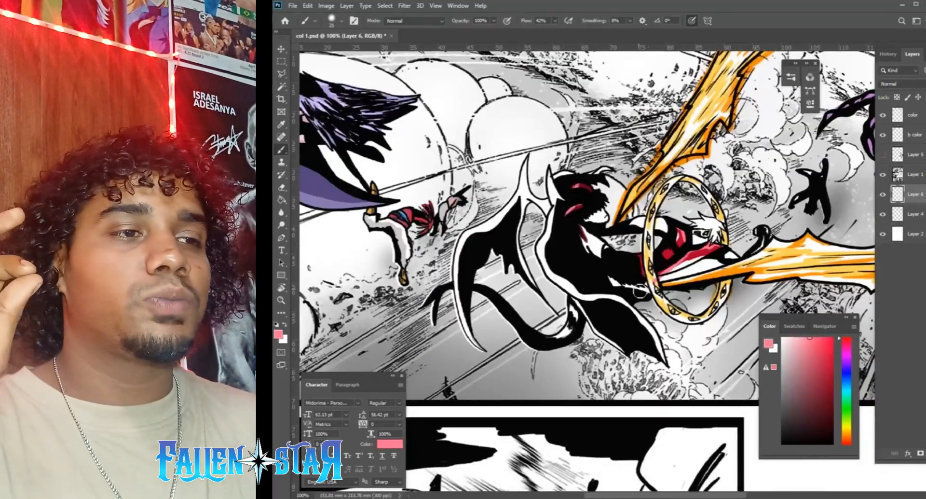
Paint the ring fighter's skin brown, and extend the costume with its sampled red.
{"action": "left_click", "coordinate": [847, 433]}
{"action": "left_click_drag", "start_coordinate": [817, 380], "coordinate": [804, 354]}
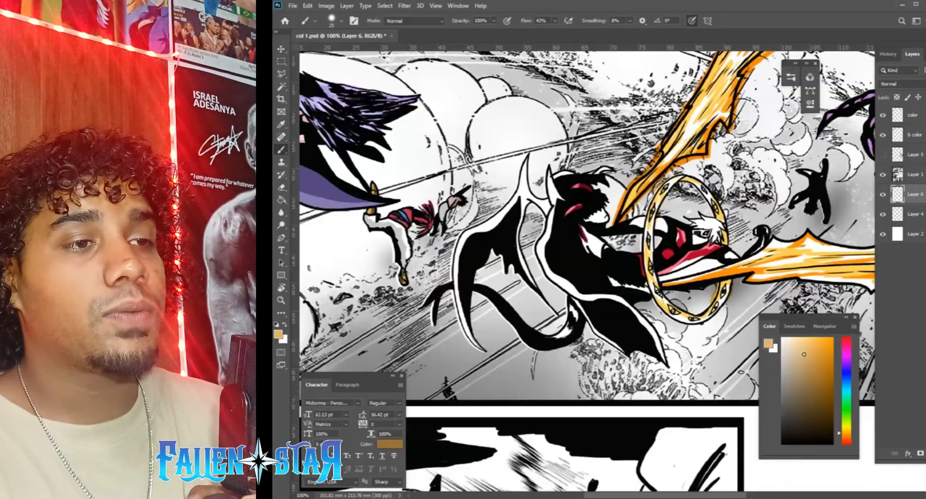
{"action": "left_click", "coordinate": [846, 437]}
{"action": "left_click", "coordinate": [814, 365]}
{"action": "left_click_drag", "start_coordinate": [697, 240], "coordinate": [695, 240]}
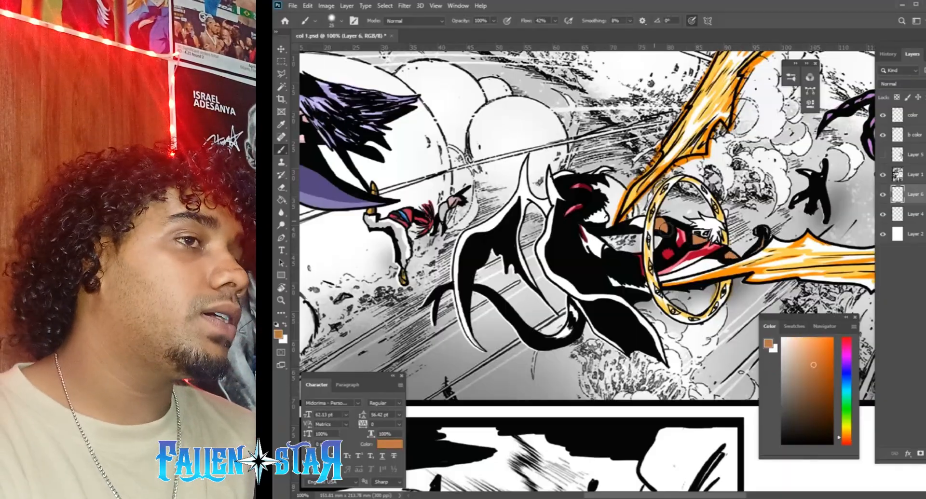
{"action": "left_click", "coordinate": [707, 253], "text": "alt"}
{"action": "left_click_drag", "start_coordinate": [673, 273], "coordinate": [705, 258]}
Color the ring fighter's eye cyan and the spiky hair dark grey on Layer 6.
{"action": "left_click", "coordinate": [846, 390]}
{"action": "left_click_drag", "start_coordinate": [811, 348], "coordinate": [802, 325]}
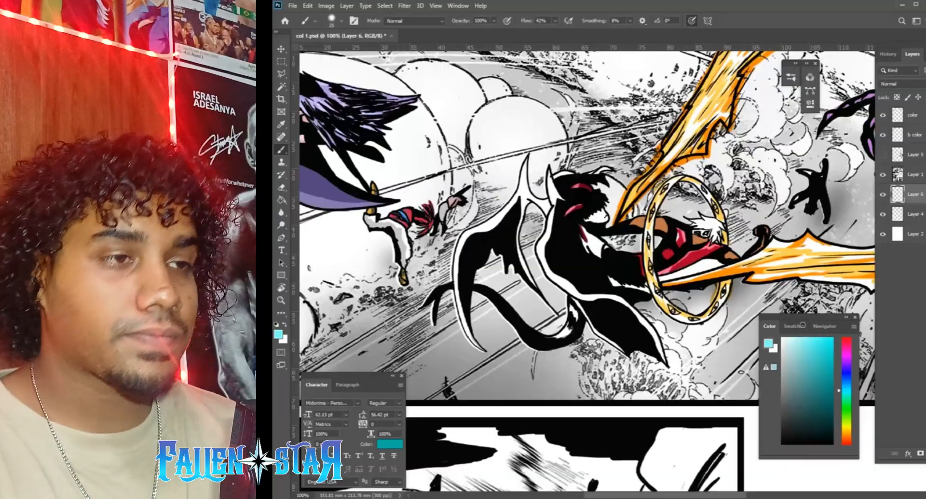
{"action": "left_click_drag", "start_coordinate": [695, 221], "coordinate": [717, 225]}
Paint the winged figure's body details, horns, wing edges and hair tips in dark purple on Layer 6.
{"action": "left_click", "coordinate": [847, 358]}
{"action": "left_click", "coordinate": [794, 342]}
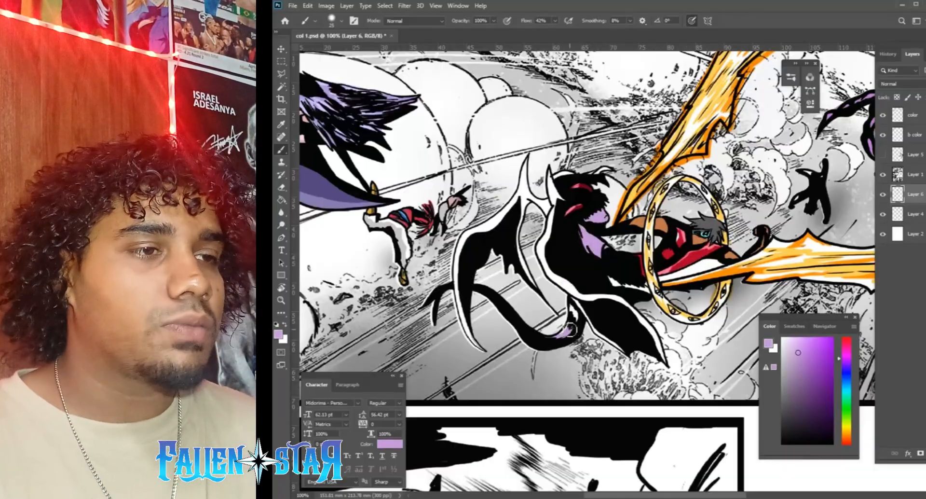
{"action": "left_click", "coordinate": [803, 396]}
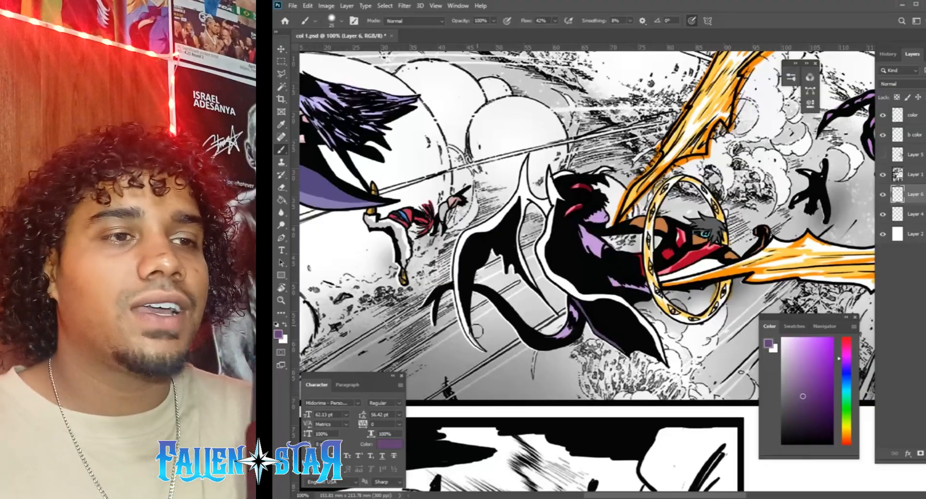
{"action": "mouse_move", "coordinate": [466, 322]}
{"action": "left_mouse_down"}
{"action": "mouse_move", "coordinate": [531, 164]}
{"action": "mouse_move", "coordinate": [535, 289]}
{"action": "mouse_move", "coordinate": [639, 321]}
{"action": "left_mouse_up"}
{"action": "left_click_drag", "start_coordinate": [546, 263], "coordinate": [544, 225]}
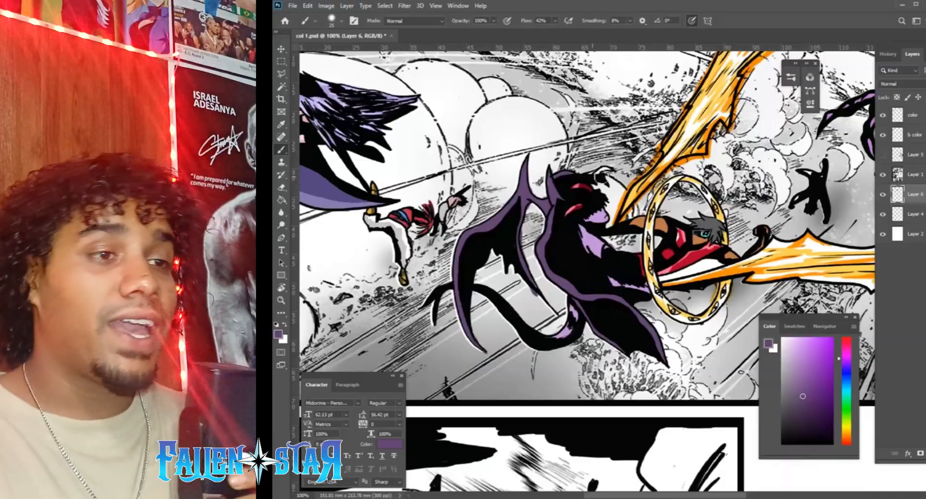
{"action": "left_click_drag", "start_coordinate": [601, 178], "coordinate": [610, 169]}
Add darker purple shading to the winged figure's upper body and save the document.
{"action": "left_click", "coordinate": [792, 351]}
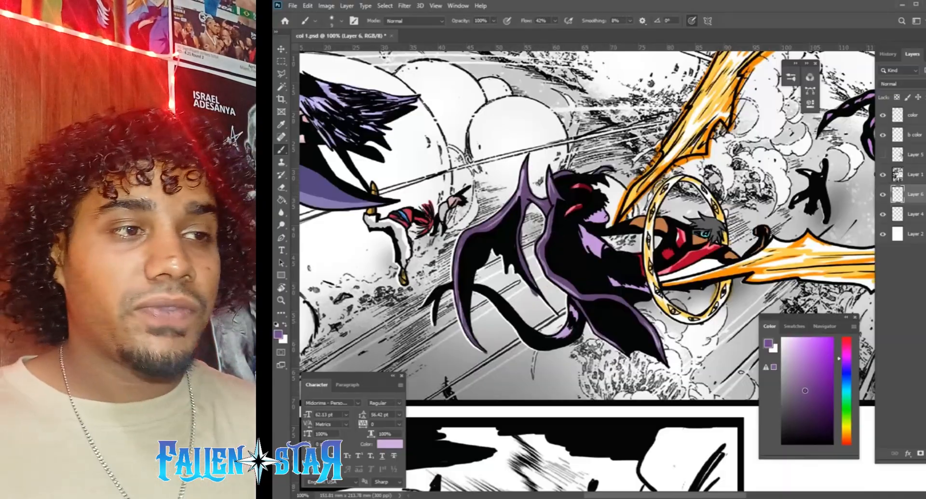
{"action": "left_click_drag", "start_coordinate": [805, 390], "coordinate": [811, 409]}
{"action": "left_click_drag", "start_coordinate": [601, 213], "coordinate": [612, 220]}
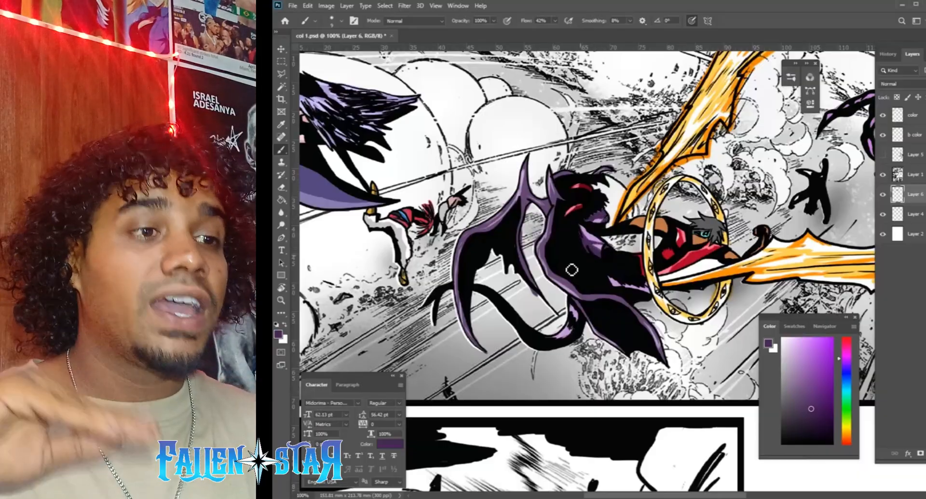
{"action": "scroll", "coordinate": [571, 269], "scroll_direction": "down", "scroll_amount": 2}
{"action": "key", "text": "ctrl+s"}
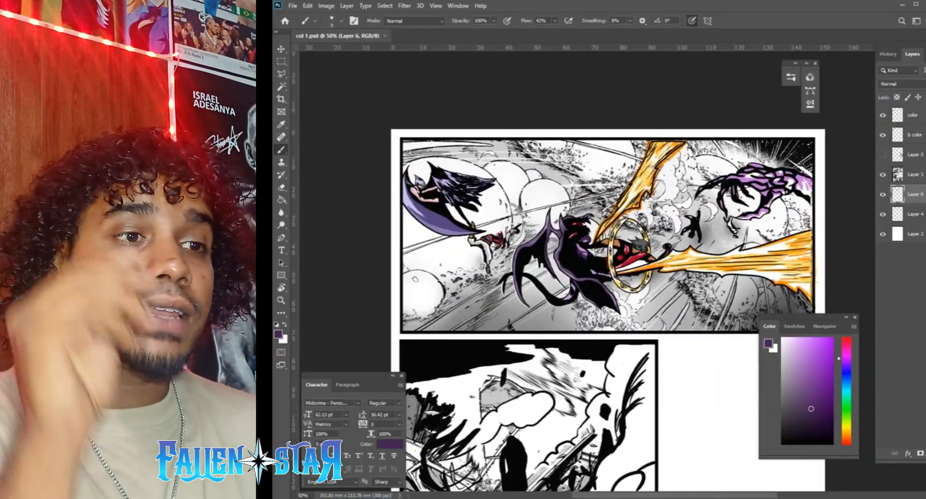
Apply a blue-to-cyan gradient to the selected top panel's background on Layer 8, beneath the line art.
{"action": "left_click", "coordinate": [915, 214]}
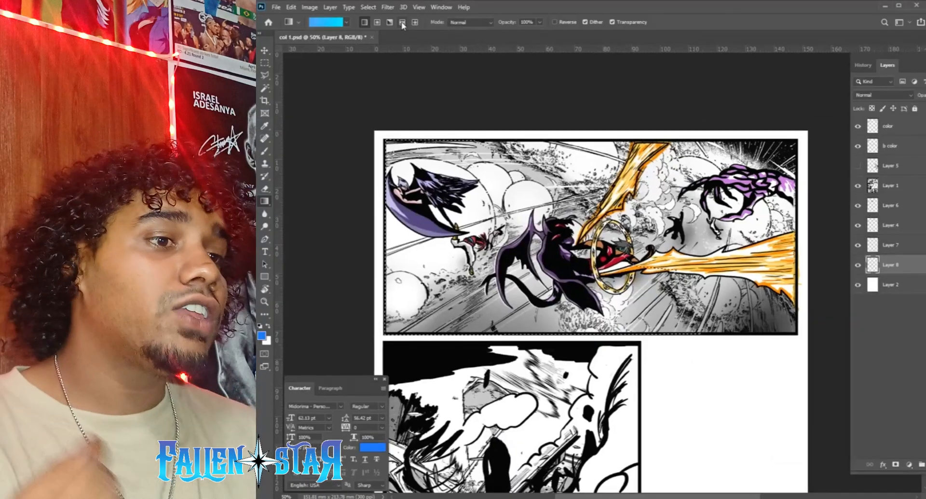
{"action": "double_click", "coordinate": [539, 328]}
{"action": "left_click", "coordinate": [779, 358]}
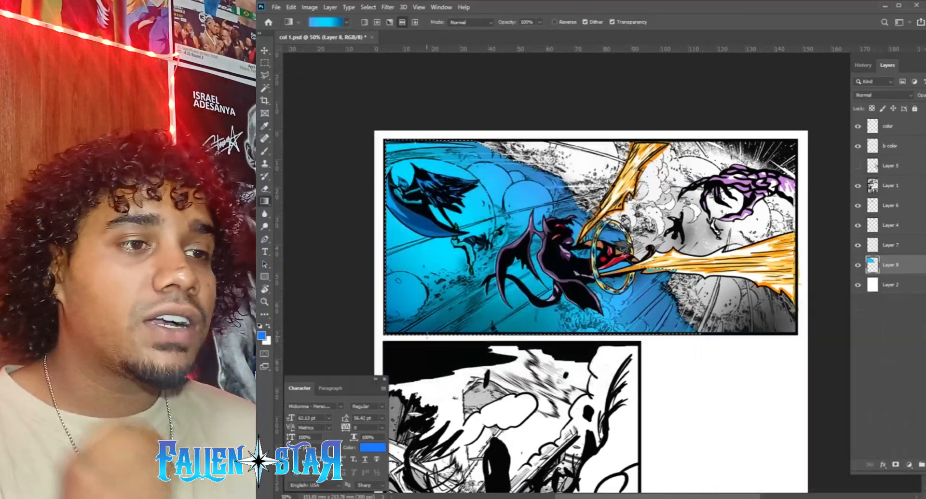
Erase the blue from the round cloud in the panel's lower-left corner, using an eraser flow of 22% and smoothing of 7%.
{"action": "key", "text": "e"}
{"action": "scroll", "coordinate": [439, 256], "scroll_direction": "up", "scroll_amount": 3}
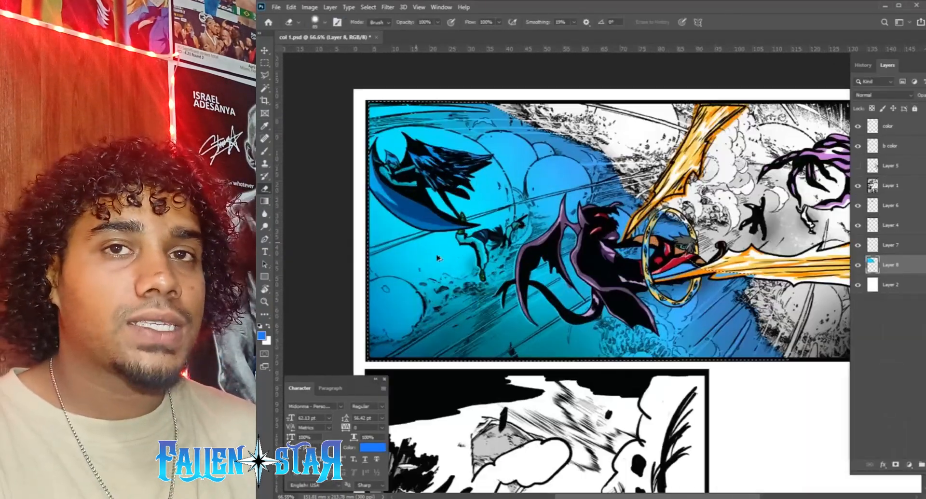
{"action": "left_click_drag", "start_coordinate": [386, 287], "coordinate": [394, 318]}
{"action": "left_click", "coordinate": [573, 22]}
{"action": "left_click", "coordinate": [569, 33]}
{"action": "left_click", "coordinate": [498, 22]}
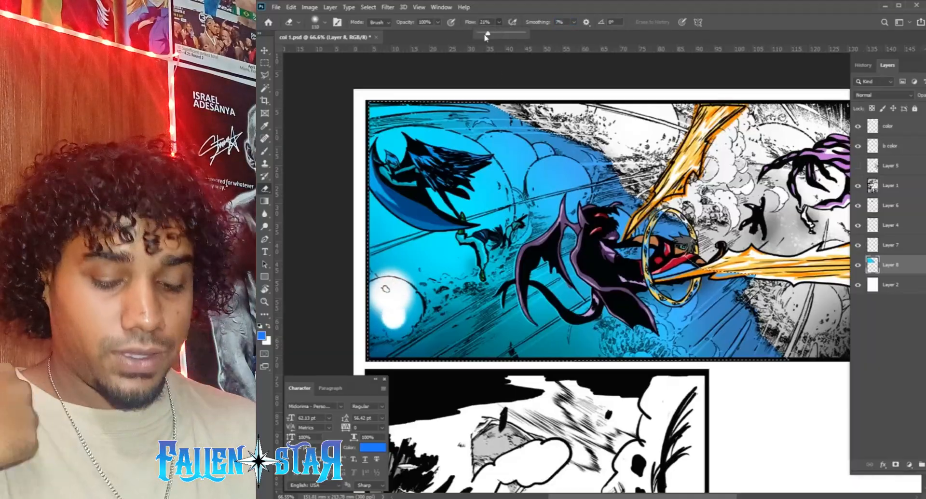
{"action": "left_click", "coordinate": [487, 34]}
{"action": "left_click_drag", "start_coordinate": [402, 273], "coordinate": [415, 268]}
Erase the blue around the scythe-wielding figure and along the rim of the large sphere behind it.
{"action": "right_click", "coordinate": [440, 263], "text": "alt"}
{"action": "mouse_move", "coordinate": [423, 232]}
{"action": "left_mouse_down"}
{"action": "mouse_move", "coordinate": [464, 228]}
{"action": "mouse_move", "coordinate": [390, 147]}
{"action": "mouse_move", "coordinate": [407, 157]}
{"action": "mouse_move", "coordinate": [430, 259]}
{"action": "mouse_move", "coordinate": [393, 280]}
{"action": "mouse_move", "coordinate": [381, 312]}
{"action": "left_mouse_up"}
{"action": "scroll", "coordinate": [445, 110], "scroll_direction": "up", "scroll_amount": 5}
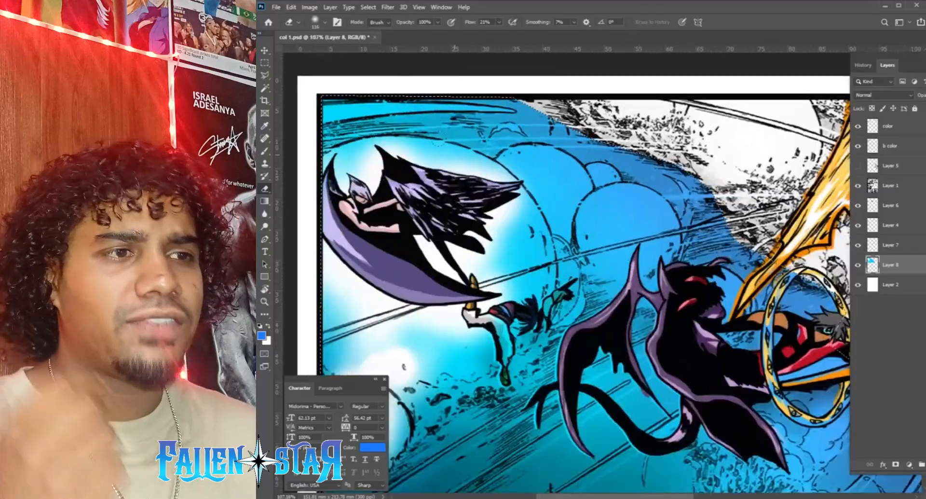
{"action": "key", "text": "bracketleft"}
{"action": "key", "text": "bracketleft"}
{"action": "key", "text": "bracketleft"}
{"action": "mouse_move", "coordinate": [355, 160]}
{"action": "left_mouse_down"}
{"action": "mouse_move", "coordinate": [348, 167]}
{"action": "mouse_move", "coordinate": [374, 148]}
{"action": "mouse_move", "coordinate": [529, 205]}
{"action": "mouse_move", "coordinate": [550, 293]}
{"action": "left_mouse_up"}
Reduce the eraser size and erase the blue from the sphere's rim and the small fighter below the scythe.
{"action": "left_click", "coordinate": [325, 22]}
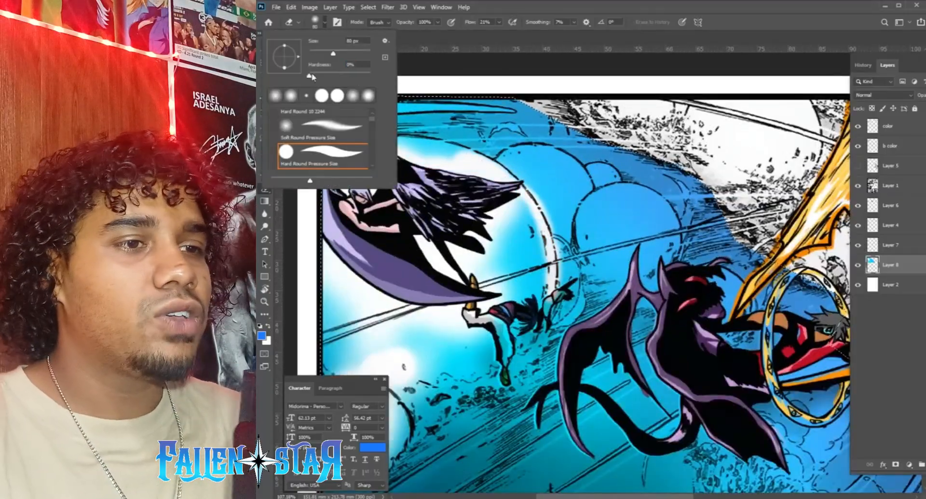
{"action": "left_click", "coordinate": [310, 77]}
{"action": "left_click", "coordinate": [327, 54]}
{"action": "left_click_drag", "start_coordinate": [530, 207], "coordinate": [543, 261]}
{"action": "mouse_move", "coordinate": [555, 296]}
{"action": "left_mouse_down"}
{"action": "mouse_move", "coordinate": [527, 325]}
{"action": "mouse_move", "coordinate": [505, 379]}
{"action": "left_mouse_up"}
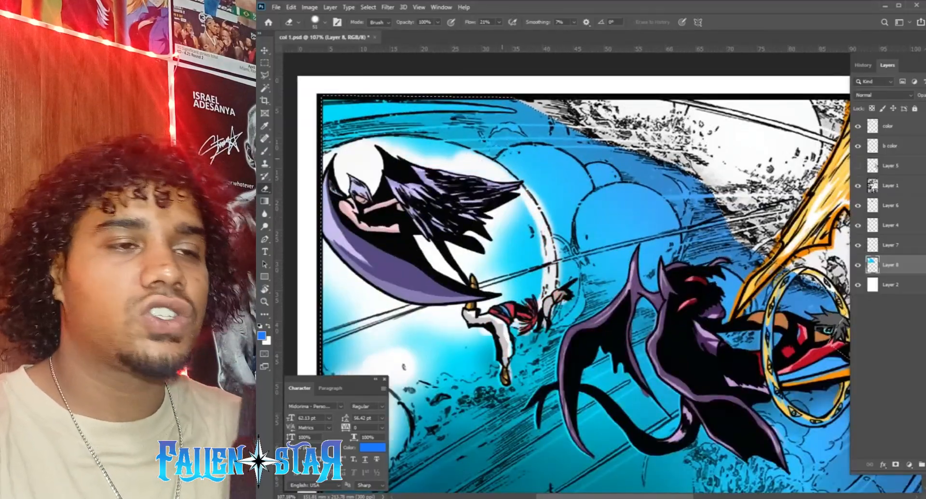
Erase the blue inside the round clouds between the large sphere and the winged figure.
{"action": "mouse_move", "coordinate": [505, 157]}
{"action": "left_mouse_down"}
{"action": "mouse_move", "coordinate": [585, 187]}
{"action": "mouse_move", "coordinate": [563, 205]}
{"action": "left_mouse_up"}
{"action": "left_click_drag", "start_coordinate": [592, 169], "coordinate": [612, 176]}
{"action": "key", "text": "bracketright"}
{"action": "key", "text": "bracketright"}
{"action": "mouse_move", "coordinate": [590, 207]}
{"action": "left_mouse_down"}
{"action": "mouse_move", "coordinate": [662, 212]}
{"action": "mouse_move", "coordinate": [612, 275]}
{"action": "mouse_move", "coordinate": [525, 206]}
{"action": "left_mouse_up"}
Erase the blue from the explosion clouds below the winged figure and the ring with a smaller eraser.
{"action": "mouse_move", "coordinate": [594, 402]}
{"action": "left_mouse_down"}
{"action": "mouse_move", "coordinate": [600, 418]}
{"action": "mouse_move", "coordinate": [575, 372]}
{"action": "mouse_move", "coordinate": [693, 398]}
{"action": "mouse_move", "coordinate": [692, 346]}
{"action": "left_mouse_up"}
{"action": "scroll", "coordinate": [779, 337], "scroll_direction": "up", "scroll_amount": 3}
{"action": "key", "text": "bracketleft"}
{"action": "key", "text": "bracketleft"}
{"action": "key", "text": "bracketleft"}
{"action": "key", "text": "bracketleft"}
{"action": "key", "text": "bracketleft"}
{"action": "mouse_move", "coordinate": [636, 323]}
{"action": "left_mouse_down"}
{"action": "mouse_move", "coordinate": [641, 311]}
{"action": "mouse_move", "coordinate": [591, 431]}
{"action": "left_mouse_up"}
{"action": "left_click_drag", "start_coordinate": [530, 354], "coordinate": [504, 328]}
Erase the blue that overlaps the golden ring, following its band with a finer eraser.
{"action": "key", "text": "bracketleft"}
{"action": "key", "text": "bracketleft"}
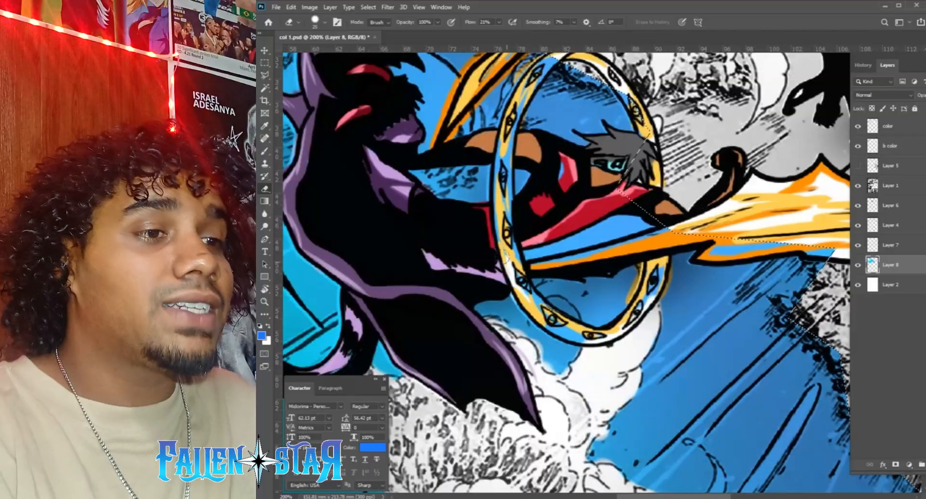
{"action": "left_click_drag", "start_coordinate": [526, 292], "coordinate": [578, 335]}
{"action": "left_click_drag", "start_coordinate": [644, 307], "coordinate": [658, 272]}
{"action": "left_click_drag", "start_coordinate": [504, 236], "coordinate": [506, 145]}
{"action": "left_click_drag", "start_coordinate": [626, 100], "coordinate": [596, 218]}
{"action": "left_click_drag", "start_coordinate": [528, 159], "coordinate": [485, 243]}
Erase a white highlight into the blue between the winged figure's head and the upper energy beam.
{"action": "left_click_drag", "start_coordinate": [385, 153], "coordinate": [426, 191]}
{"action": "left_click_drag", "start_coordinate": [453, 208], "coordinate": [428, 236]}
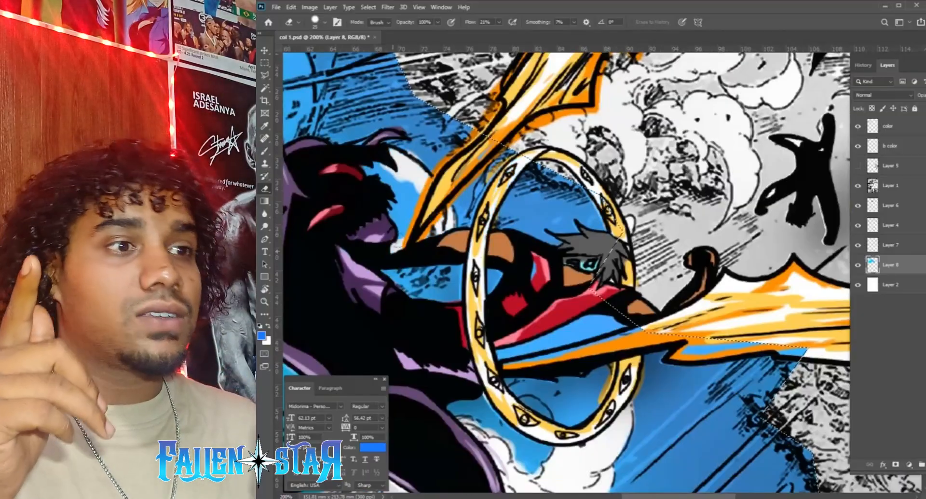
{"action": "left_click_drag", "start_coordinate": [414, 207], "coordinate": [399, 239]}
{"action": "scroll", "coordinate": [719, 316], "scroll_direction": "down", "scroll_amount": 3}
{"action": "scroll", "coordinate": [597, 263], "scroll_direction": "up", "scroll_amount": 3}
{"action": "left_click_drag", "start_coordinate": [426, 120], "coordinate": [413, 174]}
{"action": "scroll", "coordinate": [413, 174], "scroll_direction": "down", "scroll_amount": 1}
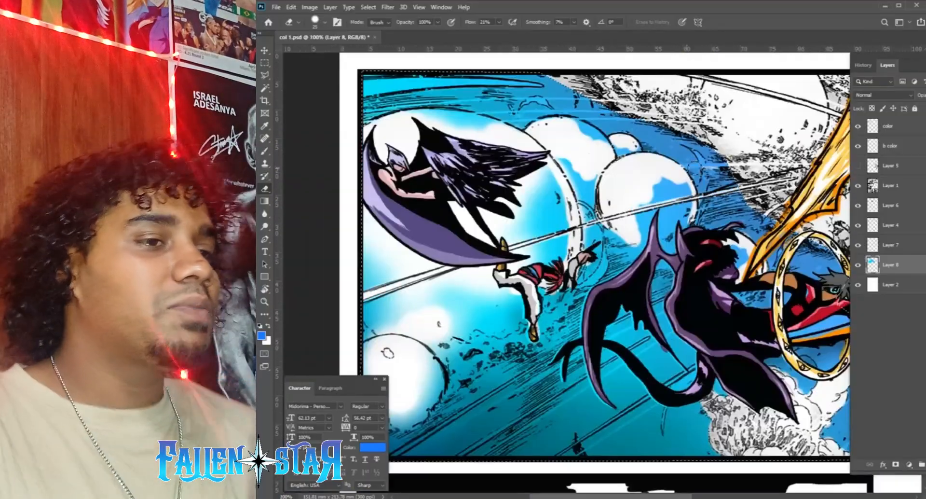
Erase diagonal speed-line streaks through the blue background at the panel's top and lower area.
{"action": "left_click_drag", "start_coordinate": [355, 106], "coordinate": [571, 98]}
{"action": "left_click_drag", "start_coordinate": [590, 426], "coordinate": [523, 287]}
{"action": "left_click_drag", "start_coordinate": [581, 200], "coordinate": [540, 235]}
{"action": "left_click_drag", "start_coordinate": [525, 253], "coordinate": [453, 310]}
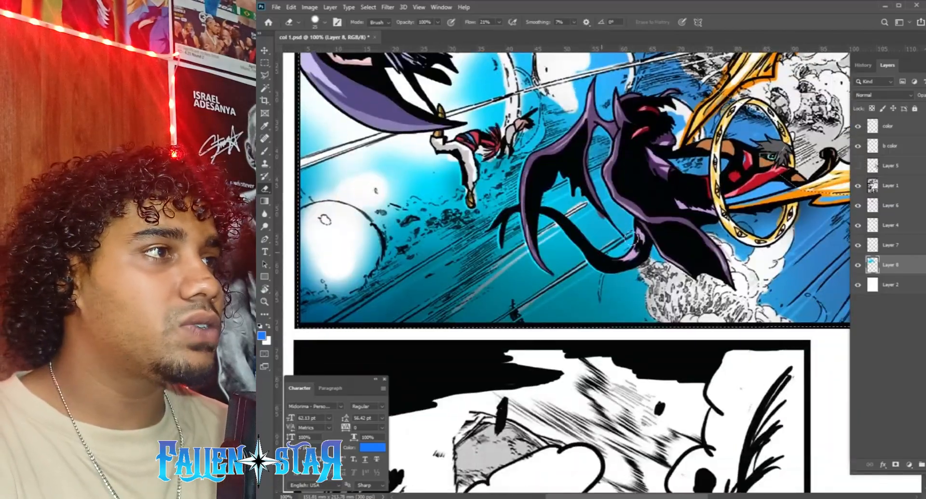
{"action": "left_click_drag", "start_coordinate": [493, 220], "coordinate": [420, 262]}
{"action": "left_click_drag", "start_coordinate": [507, 233], "coordinate": [445, 276]}
{"action": "left_click_drag", "start_coordinate": [452, 96], "coordinate": [440, 259]}
{"action": "left_click_drag", "start_coordinate": [441, 249], "coordinate": [459, 25]}
Clear the remaining blue from the round clouds and lighten the right side of the large sphere.
{"action": "left_click_drag", "start_coordinate": [535, 152], "coordinate": [516, 153]}
{"action": "mouse_move", "coordinate": [540, 253]}
{"action": "left_mouse_down"}
{"action": "mouse_move", "coordinate": [554, 267]}
{"action": "mouse_move", "coordinate": [560, 241]}
{"action": "left_mouse_up"}
{"action": "mouse_move", "coordinate": [574, 218]}
{"action": "left_mouse_down"}
{"action": "mouse_move", "coordinate": [601, 207]}
{"action": "mouse_move", "coordinate": [603, 236]}
{"action": "left_mouse_up"}
{"action": "left_click_drag", "start_coordinate": [603, 237], "coordinate": [586, 248]}
{"action": "left_click_drag", "start_coordinate": [538, 172], "coordinate": [554, 175]}
{"action": "mouse_move", "coordinate": [523, 161]}
{"action": "left_mouse_down"}
{"action": "mouse_move", "coordinate": [492, 145]}
{"action": "mouse_move", "coordinate": [521, 166]}
{"action": "left_mouse_up"}
{"action": "mouse_move", "coordinate": [484, 188]}
{"action": "left_mouse_down"}
{"action": "mouse_move", "coordinate": [509, 211]}
{"action": "mouse_move", "coordinate": [505, 238]}
{"action": "left_mouse_up"}
{"action": "left_click_drag", "start_coordinate": [471, 202], "coordinate": [483, 282]}
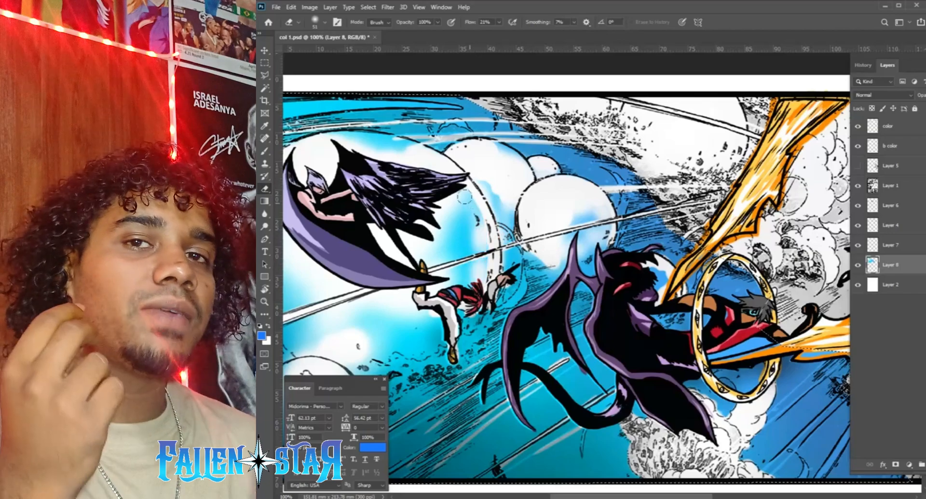
Paint the explosion clouds below the winged figure yellow on a new Layer 9 with a brush flow of 17%.
{"action": "scroll", "coordinate": [425, 186], "scroll_direction": "down", "scroll_amount": 4}
{"action": "scroll", "coordinate": [548, 257], "scroll_direction": "up", "scroll_amount": 2}
{"action": "left_click", "coordinate": [262, 336]}
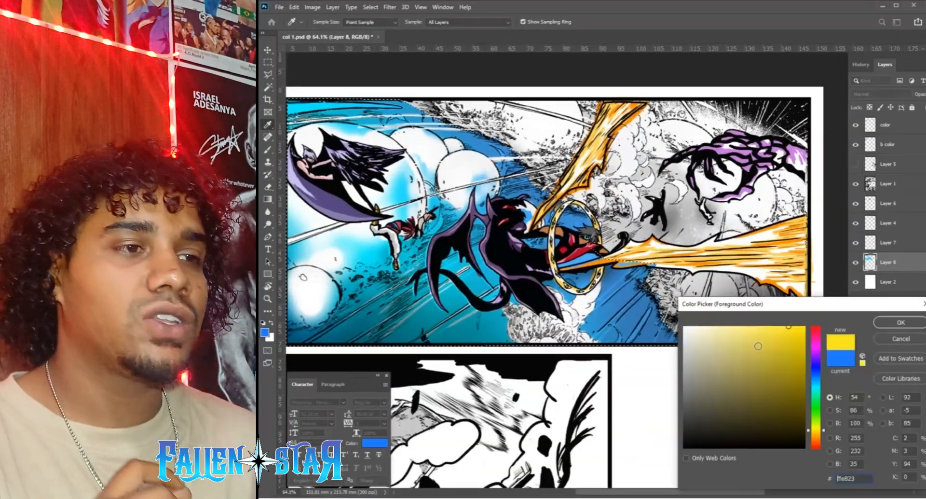
{"action": "left_click_drag", "start_coordinate": [759, 345], "coordinate": [807, 330]}
{"action": "left_click", "coordinate": [891, 336]}
{"action": "scroll", "coordinate": [537, 304], "scroll_direction": "up", "scroll_amount": 4}
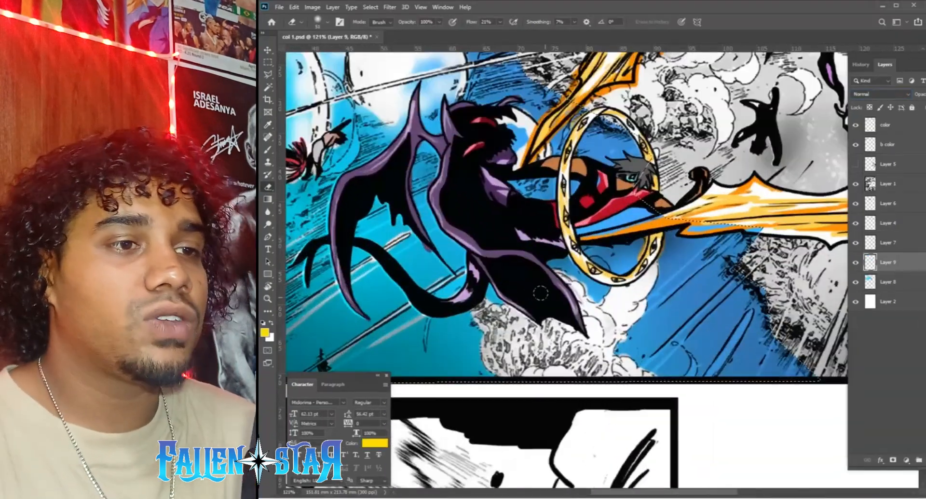
{"action": "key", "text": "b"}
{"action": "mouse_move", "coordinate": [482, 324]}
{"action": "left_mouse_down"}
{"action": "mouse_move", "coordinate": [514, 312]}
{"action": "mouse_move", "coordinate": [532, 322]}
{"action": "left_mouse_up"}
{"action": "left_click_drag", "start_coordinate": [510, 22], "coordinate": [498, 22]}
{"action": "left_click_drag", "start_coordinate": [558, 276], "coordinate": [585, 298]}
{"action": "mouse_move", "coordinate": [609, 314]}
{"action": "left_mouse_down"}
{"action": "mouse_move", "coordinate": [596, 358]}
{"action": "mouse_move", "coordinate": [556, 353]}
{"action": "left_mouse_up"}
{"action": "left_click_drag", "start_coordinate": [554, 362], "coordinate": [497, 369]}
{"action": "left_click_drag", "start_coordinate": [644, 297], "coordinate": [610, 333]}
{"action": "left_click_drag", "start_coordinate": [610, 333], "coordinate": [627, 298]}
{"action": "left_click_drag", "start_coordinate": [636, 358], "coordinate": [564, 368]}
Shade the yellow explosion clouds with orange sampled from the artwork on Layer 9.
{"action": "left_click", "coordinate": [641, 227], "text": "alt"}
{"action": "mouse_move", "coordinate": [564, 369]}
{"action": "left_mouse_down"}
{"action": "mouse_move", "coordinate": [491, 348]}
{"action": "mouse_move", "coordinate": [554, 345]}
{"action": "left_mouse_up"}
{"action": "left_click_drag", "start_coordinate": [554, 344], "coordinate": [579, 355]}
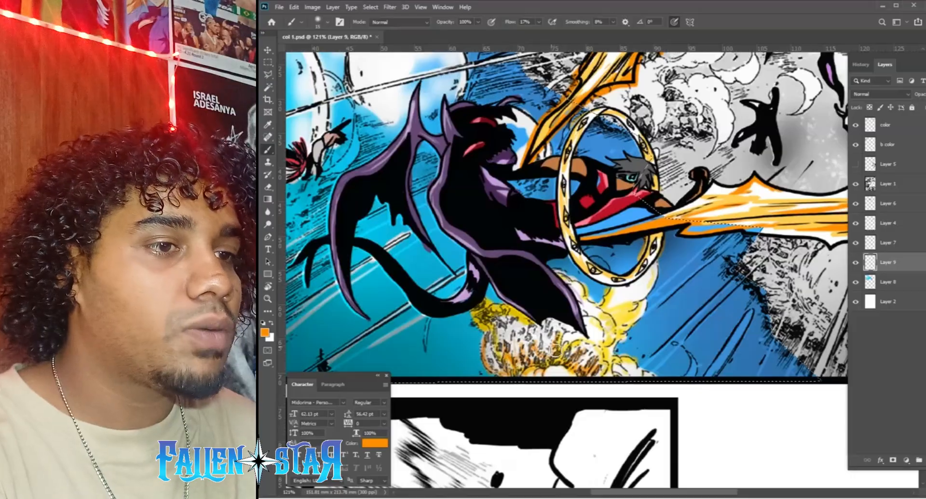
{"action": "left_click_drag", "start_coordinate": [504, 334], "coordinate": [549, 327]}
{"action": "left_click_drag", "start_coordinate": [609, 340], "coordinate": [583, 302]}
{"action": "mouse_move", "coordinate": [642, 301]}
{"action": "left_mouse_down"}
{"action": "mouse_move", "coordinate": [618, 319]}
{"action": "mouse_move", "coordinate": [609, 351]}
{"action": "left_mouse_up"}
{"action": "mouse_move", "coordinate": [646, 282]}
{"action": "left_mouse_down"}
{"action": "mouse_move", "coordinate": [620, 301]}
{"action": "mouse_move", "coordinate": [628, 296]}
{"action": "left_mouse_up"}
{"action": "left_click", "coordinate": [623, 317], "text": "alt"}
Erase the leftover blue on the ring fighter's body on Layer 8 and remove the selection.
{"action": "scroll", "coordinate": [623, 206], "scroll_direction": "down", "scroll_amount": 5}
{"action": "scroll", "coordinate": [695, 203], "scroll_direction": "up", "scroll_amount": 5}
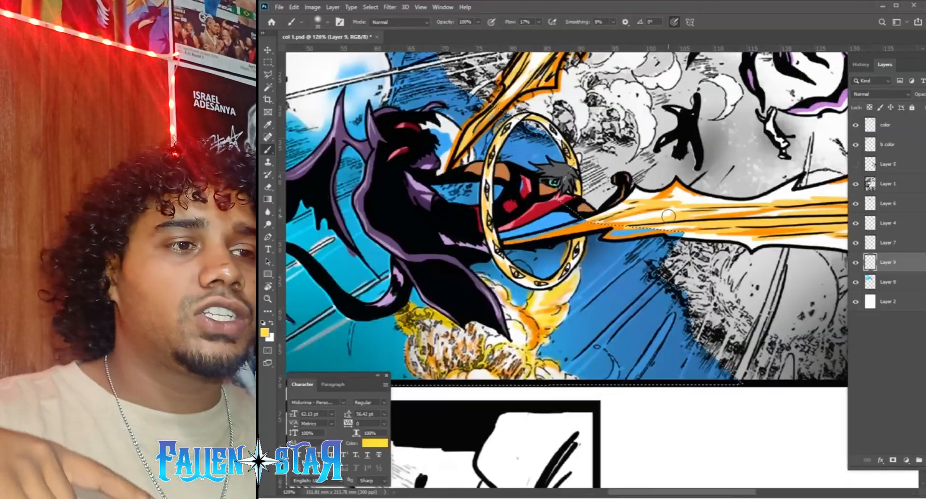
{"action": "key", "text": "e"}
{"action": "left_click", "coordinate": [666, 272], "text": "ctrl"}
{"action": "left_click_drag", "start_coordinate": [622, 233], "coordinate": [630, 234]}
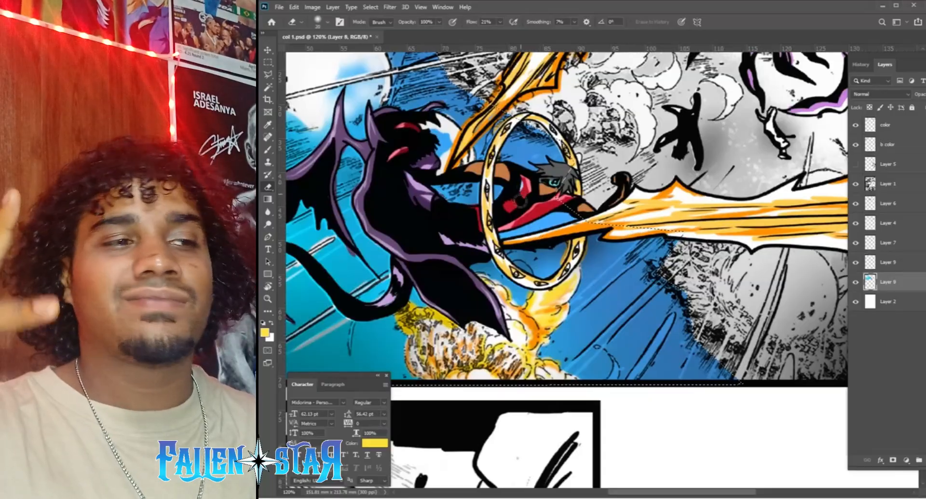
{"action": "key", "text": "ctrl+d"}
Paint magenta over the panel's upper-right corner and the purple clawed shape on a new Layer 10.
{"action": "scroll", "coordinate": [653, 150], "scroll_direction": "down", "scroll_amount": 8}
{"action": "scroll", "coordinate": [657, 154], "scroll_direction": "up", "scroll_amount": 4}
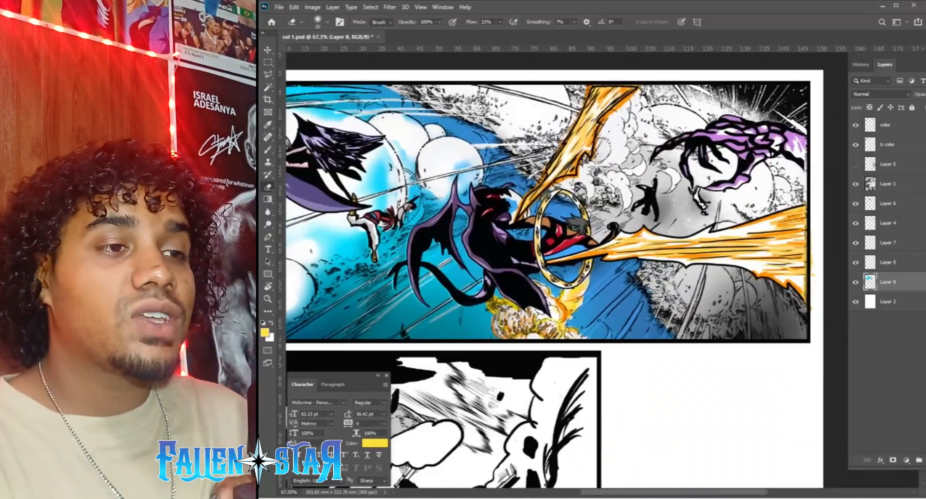
{"action": "left_click", "coordinate": [265, 332]}
{"action": "left_click", "coordinate": [815, 344]}
{"action": "left_click", "coordinate": [789, 329]}
{"action": "left_click", "coordinate": [901, 323]}
{"action": "key", "text": "ctrl+shift+alt+n"}
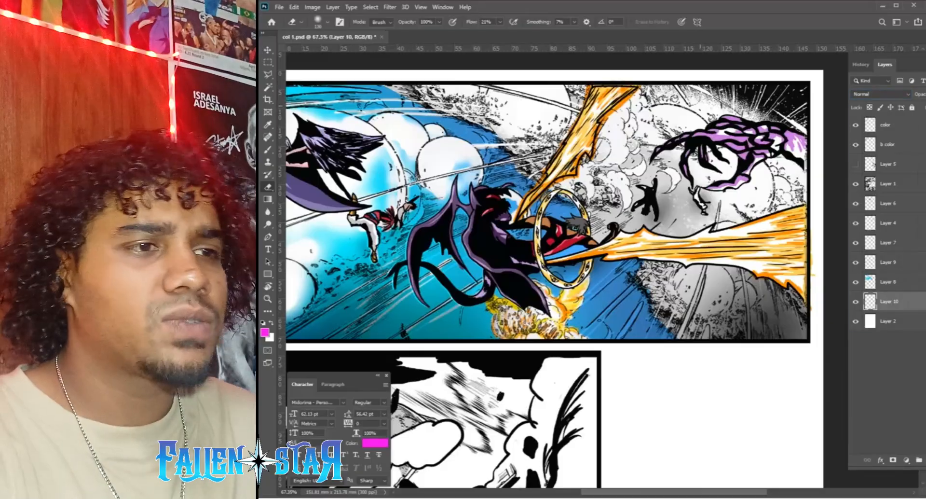
{"action": "key", "text": "b"}
{"action": "mouse_move", "coordinate": [716, 148]}
{"action": "left_mouse_down"}
{"action": "mouse_move", "coordinate": [723, 178]}
{"action": "mouse_move", "coordinate": [799, 137]}
{"action": "mouse_move", "coordinate": [796, 103]}
{"action": "left_mouse_up"}
{"action": "left_click", "coordinate": [659, 145]}
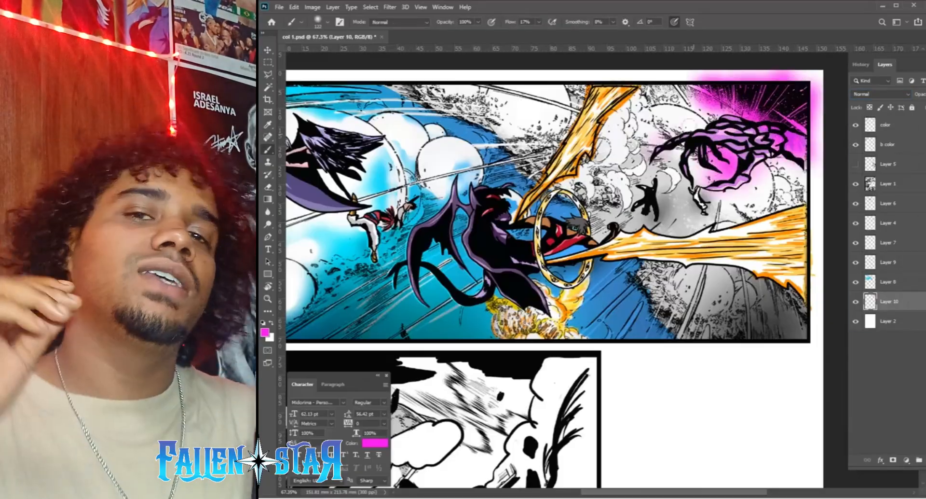
Set the brush opacity to 26%, place Layer 10 above the line art and change its blend mode to Lighten.
{"action": "key", "text": "2"}
{"action": "key", "text": "6"}
{"action": "left_click", "coordinate": [880, 94]}
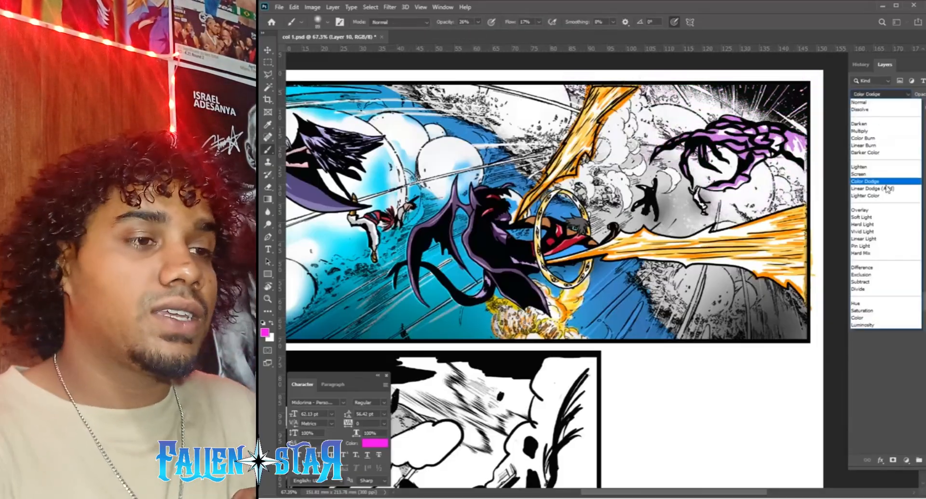
{"action": "left_click", "coordinate": [887, 166]}
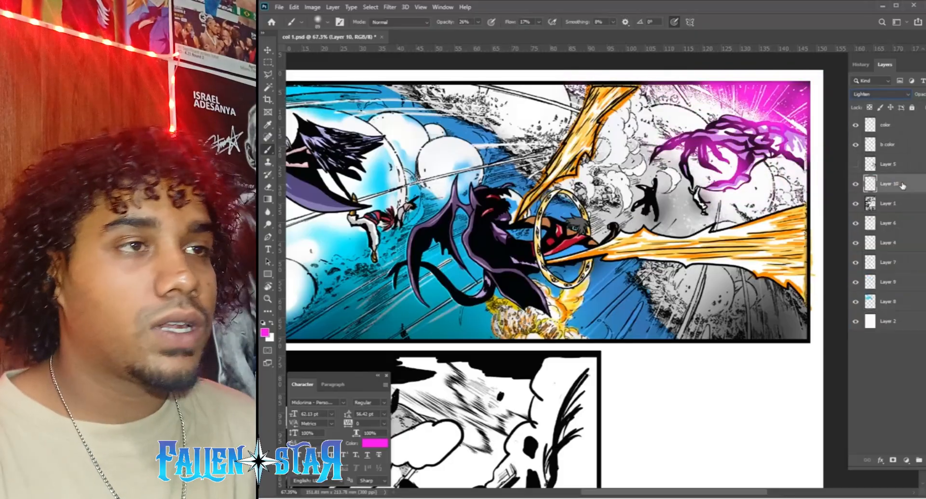
Paint a yellow glow over the explosion and both energy beams on Layer 10.
{"action": "left_click", "coordinate": [265, 333]}
{"action": "left_click", "coordinate": [813, 425]}
{"action": "left_click", "coordinate": [917, 322]}
{"action": "left_click_drag", "start_coordinate": [555, 335], "coordinate": [578, 297]}
{"action": "left_click_drag", "start_coordinate": [492, 304], "coordinate": [499, 337]}
{"action": "mouse_move", "coordinate": [552, 268]}
{"action": "left_mouse_down"}
{"action": "mouse_move", "coordinate": [617, 260]}
{"action": "mouse_move", "coordinate": [803, 291]}
{"action": "left_mouse_up"}
{"action": "left_click_drag", "start_coordinate": [798, 212], "coordinate": [592, 250]}
{"action": "mouse_move", "coordinate": [525, 212]}
{"action": "left_mouse_down"}
{"action": "mouse_move", "coordinate": [555, 178]}
{"action": "mouse_move", "coordinate": [588, 89]}
{"action": "left_mouse_up"}
Set the paint color to orange ff9c00 and add glow to the upper energy beam.
{"action": "left_click", "coordinate": [374, 443]}
{"action": "left_click", "coordinate": [814, 432]}
{"action": "left_click", "coordinate": [916, 322]}
{"action": "left_click_drag", "start_coordinate": [619, 104], "coordinate": [595, 145]}
Intensify the glow on both energy beams, the explosion and the ring area with a deeper orange.
{"action": "left_click", "coordinate": [374, 443]}
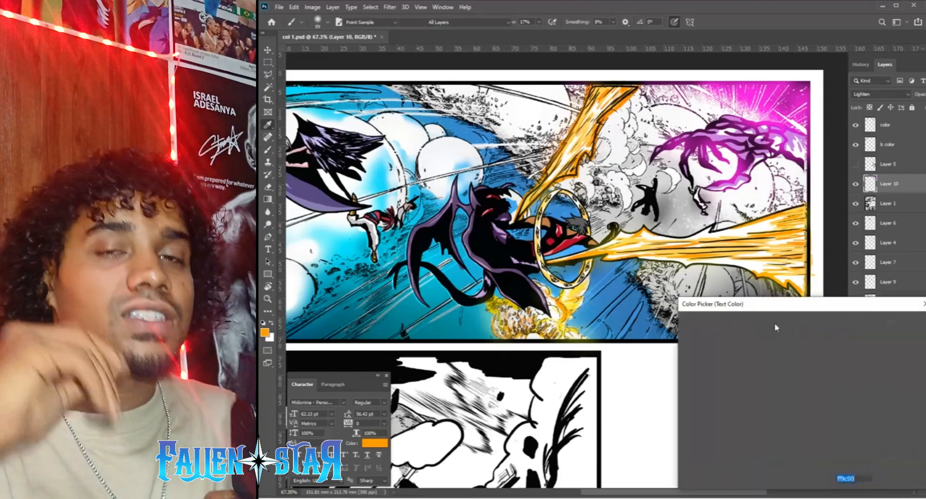
{"action": "left_click", "coordinate": [813, 434]}
{"action": "left_click", "coordinate": [916, 322]}
{"action": "left_click_drag", "start_coordinate": [767, 276], "coordinate": [692, 267]}
{"action": "left_click_drag", "start_coordinate": [692, 266], "coordinate": [567, 265]}
{"action": "left_click_drag", "start_coordinate": [777, 286], "coordinate": [801, 297]}
{"action": "left_click_drag", "start_coordinate": [726, 229], "coordinate": [668, 233]}
{"action": "left_click_drag", "start_coordinate": [512, 299], "coordinate": [554, 338]}
{"action": "mouse_move", "coordinate": [533, 198]}
{"action": "left_mouse_down"}
{"action": "mouse_move", "coordinate": [580, 162]}
{"action": "mouse_move", "coordinate": [636, 93]}
{"action": "left_mouse_up"}
{"action": "left_click_drag", "start_coordinate": [545, 169], "coordinate": [526, 191]}
{"action": "left_click_drag", "start_coordinate": [583, 217], "coordinate": [545, 222]}
Paint the lower-right rocky debris and the smoke clouds beside the upper beam light brown on Layer 8.
{"action": "left_click", "coordinate": [888, 302]}
{"action": "scroll", "coordinate": [579, 241], "scroll_direction": "down", "scroll_amount": 2}
{"action": "scroll", "coordinate": [578, 241], "scroll_direction": "up", "scroll_amount": 1}
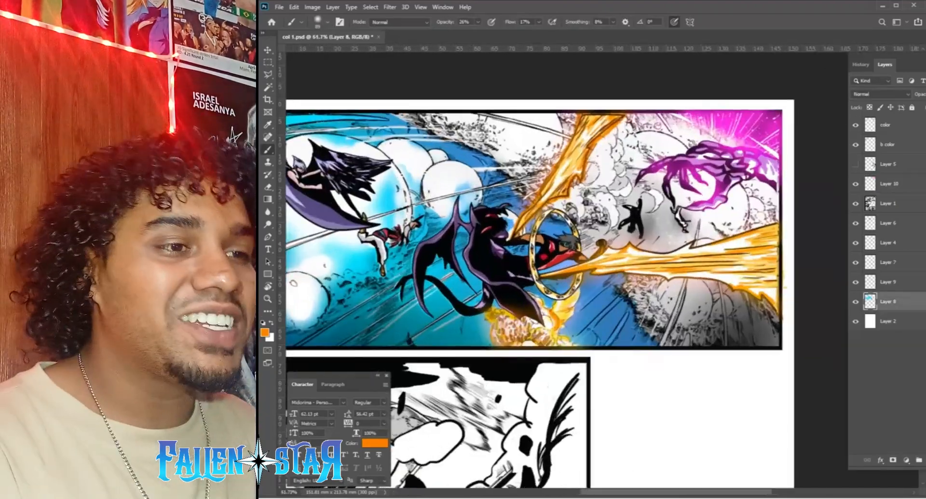
{"action": "mouse_move", "coordinate": [771, 295]}
{"action": "left_mouse_down"}
{"action": "mouse_move", "coordinate": [704, 320]}
{"action": "mouse_move", "coordinate": [702, 338]}
{"action": "left_mouse_up"}
{"action": "mouse_move", "coordinate": [702, 338]}
{"action": "left_mouse_down"}
{"action": "mouse_move", "coordinate": [656, 325]}
{"action": "mouse_move", "coordinate": [633, 291]}
{"action": "left_mouse_up"}
{"action": "left_click_drag", "start_coordinate": [633, 291], "coordinate": [663, 289]}
{"action": "left_click_drag", "start_coordinate": [668, 323], "coordinate": [702, 289]}
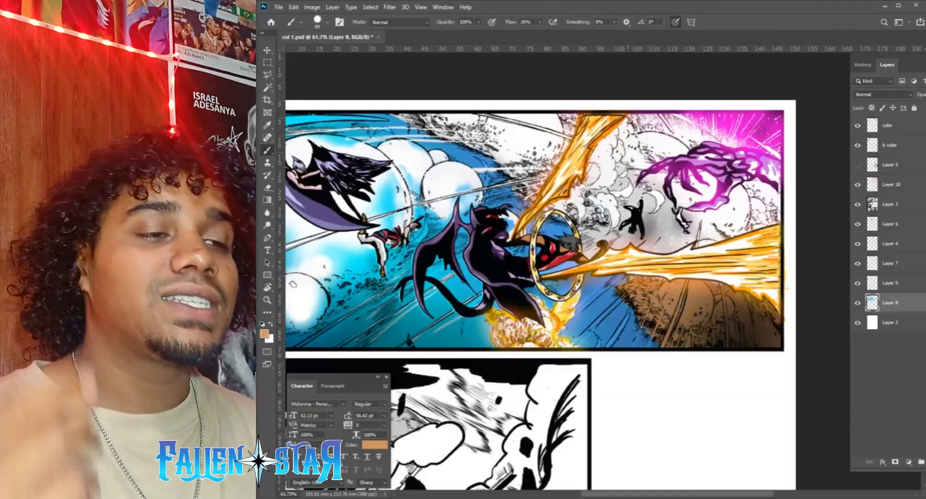
{"action": "mouse_move", "coordinate": [554, 226]}
{"action": "left_mouse_down"}
{"action": "mouse_move", "coordinate": [605, 198]}
{"action": "mouse_move", "coordinate": [598, 159]}
{"action": "mouse_move", "coordinate": [632, 123]}
{"action": "left_mouse_up"}
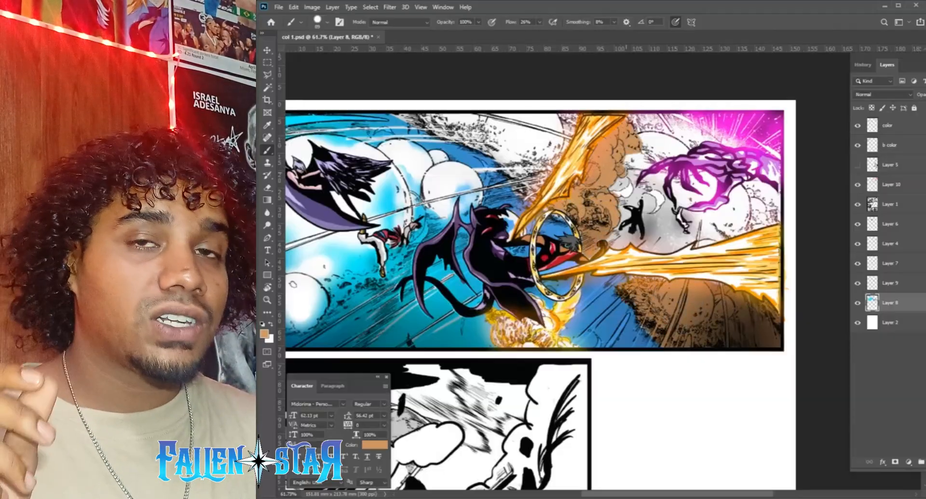
{"action": "left_click_drag", "start_coordinate": [405, 111], "coordinate": [448, 137]}
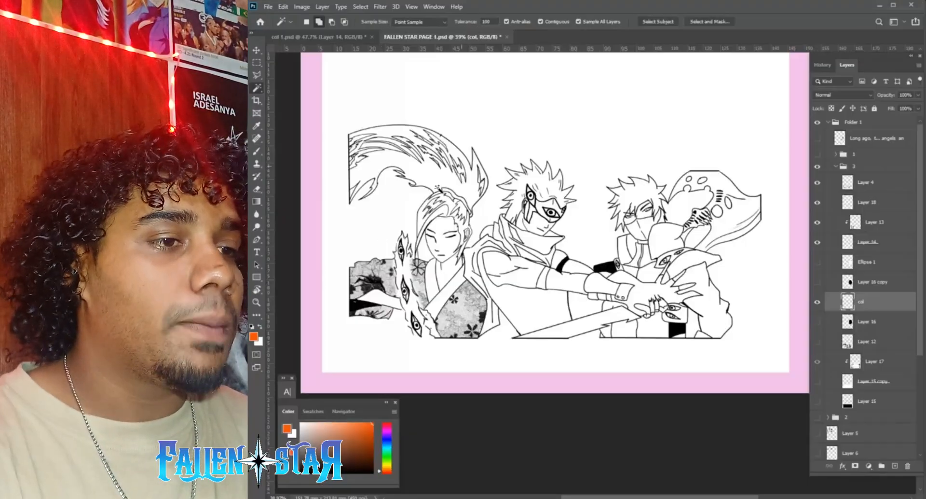
Select the empty areas around the three characters in FALLEN STAR PAGE 1.psd with the Magic Wand and invert the selection.
{"action": "scroll", "coordinate": [674, 183], "scroll_direction": "up", "scroll_amount": 2}
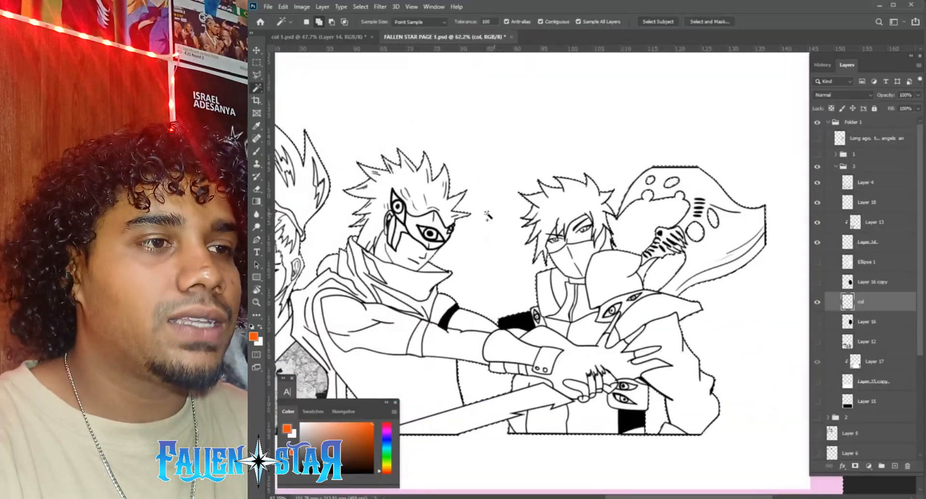
{"action": "left_click_drag", "start_coordinate": [488, 214], "coordinate": [748, 213]}
{"action": "left_click_drag", "start_coordinate": [437, 219], "coordinate": [424, 196]}
{"action": "scroll", "coordinate": [424, 196], "scroll_direction": "down", "scroll_amount": 4}
{"action": "right_click", "coordinate": [572, 110]}
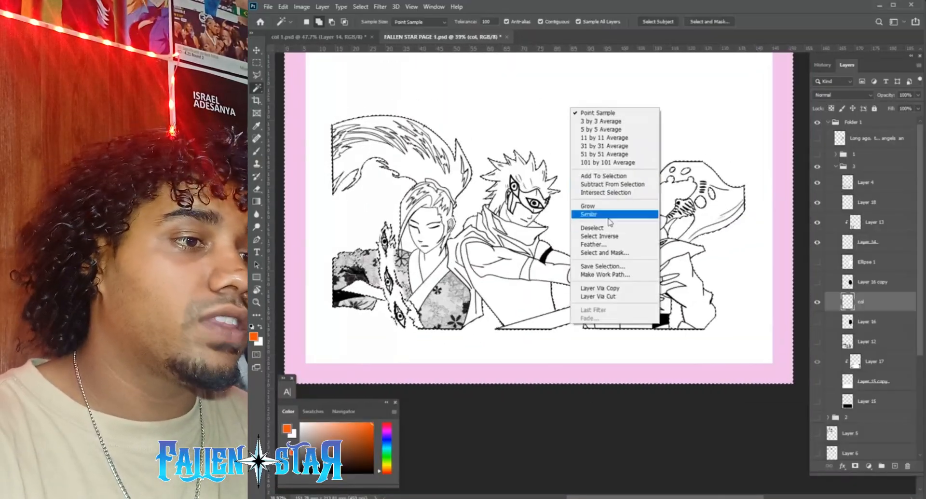
{"action": "left_click", "coordinate": [605, 236]}
Paint the selected characters with a flat green base on the col layer.
{"action": "key", "text": "b"}
{"action": "left_click", "coordinate": [387, 450]}
{"action": "left_click", "coordinate": [345, 443]}
{"action": "mouse_move", "coordinate": [334, 124]}
{"action": "left_mouse_down"}
{"action": "mouse_move", "coordinate": [352, 182]}
{"action": "mouse_move", "coordinate": [425, 294]}
{"action": "mouse_move", "coordinate": [648, 106]}
{"action": "mouse_move", "coordinate": [300, 281]}
{"action": "left_mouse_up"}
Select the woman's face, ear and neck areas with the Magic Wand.
{"action": "scroll", "coordinate": [561, 227], "scroll_direction": "up", "scroll_amount": 1}
{"action": "scroll", "coordinate": [430, 271], "scroll_direction": "up", "scroll_amount": 2}
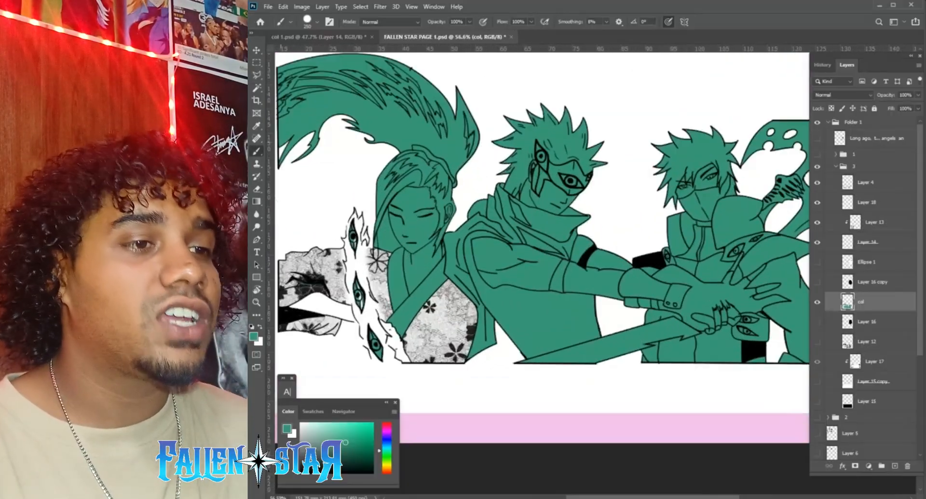
{"action": "key", "text": "w"}
{"action": "scroll", "coordinate": [436, 249], "scroll_direction": "up", "scroll_amount": 3}
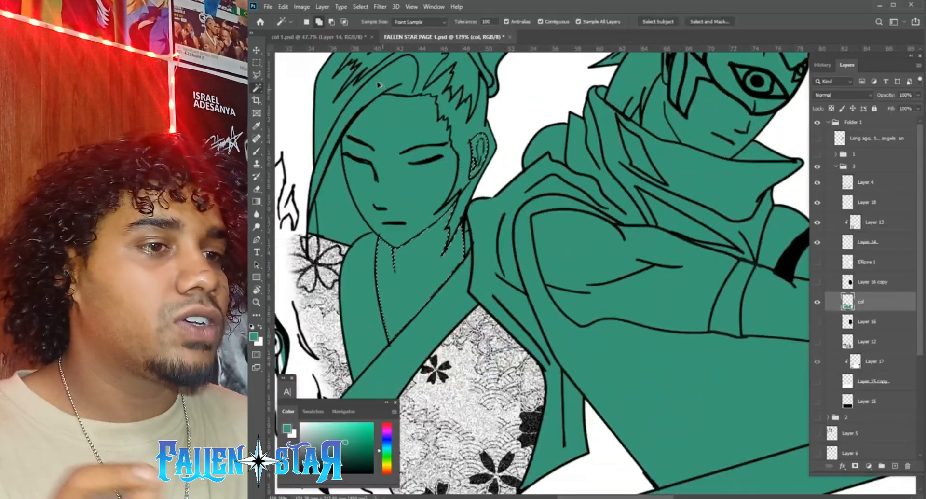
{"action": "scroll", "coordinate": [378, 85], "scroll_direction": "up", "scroll_amount": 6}
{"action": "left_click", "coordinate": [443, 240]}
Paint the selected face, ear and neck in a light peach skin tone on the col layer.
{"action": "right_click", "coordinate": [257, 201]}
{"action": "left_click", "coordinate": [308, 211]}
{"action": "left_click", "coordinate": [337, 433]}
{"action": "left_click", "coordinate": [386, 468]}
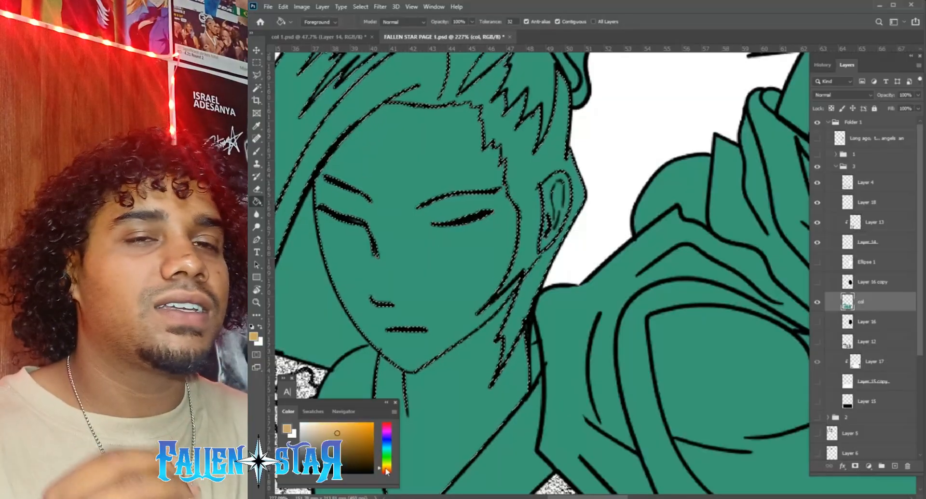
{"action": "left_click", "coordinate": [386, 431]}
{"action": "left_click", "coordinate": [330, 423]}
{"action": "left_click", "coordinate": [386, 469]}
{"action": "scroll", "coordinate": [346, 175], "scroll_direction": "down", "scroll_amount": 6}
{"action": "key", "text": "b"}
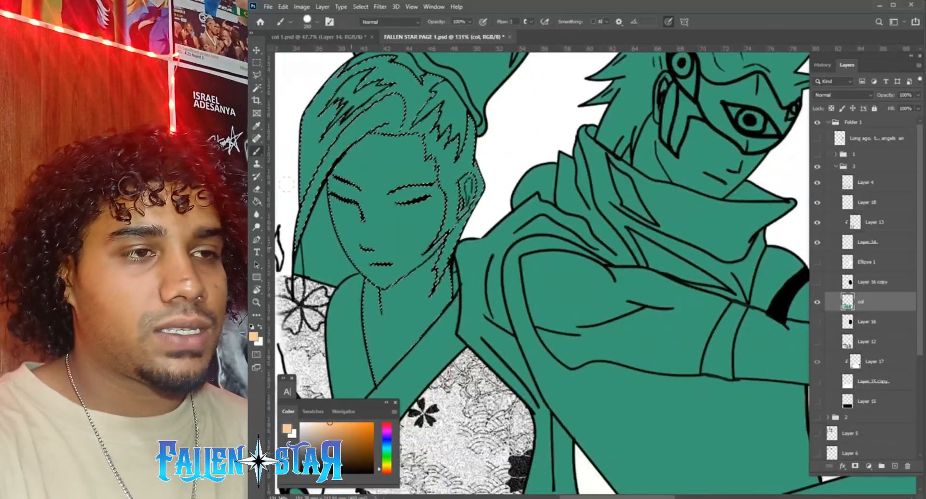
{"action": "left_click_drag", "start_coordinate": [389, 292], "coordinate": [376, 297]}
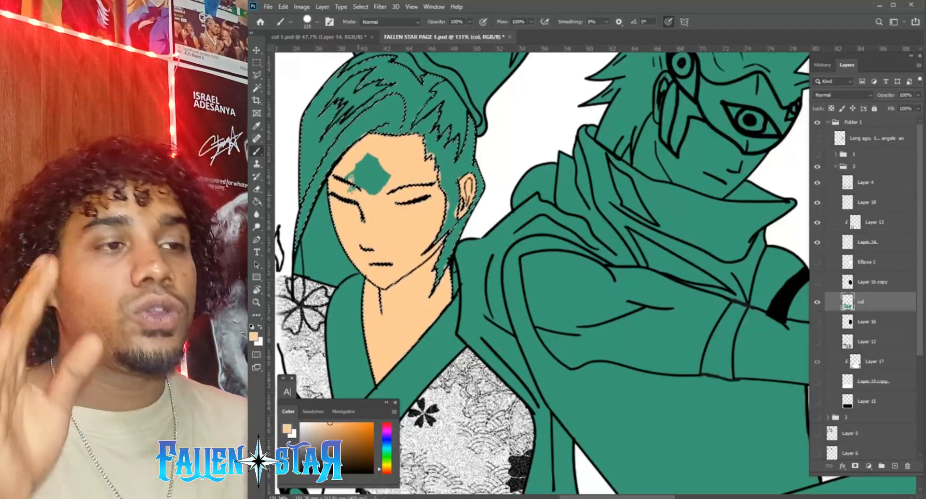
{"action": "left_click_drag", "start_coordinate": [358, 184], "coordinate": [380, 176]}
{"action": "key", "text": "e"}
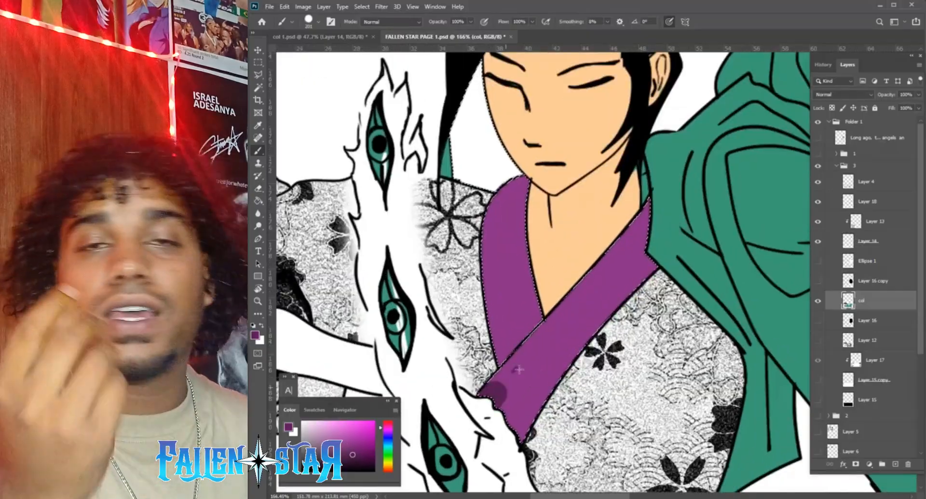
Shade the woman's purple kimono collar with dark purple and add light pink highlights along its edges.
{"action": "left_click_drag", "start_coordinate": [519, 369], "coordinate": [522, 365]}
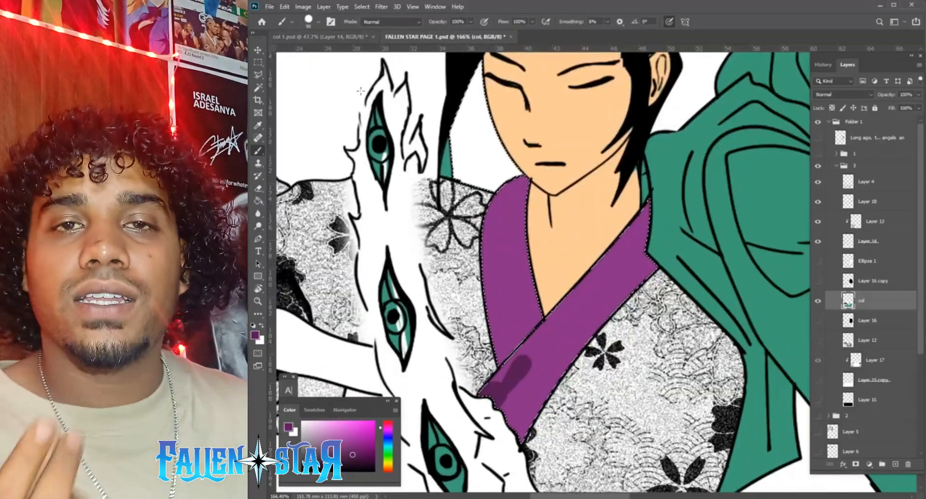
{"action": "key", "text": "ctrl+z"}
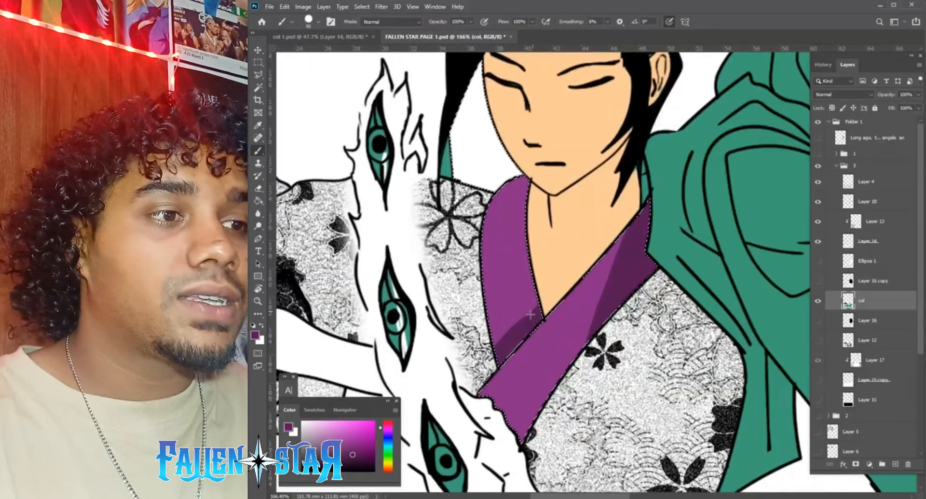
{"action": "key", "text": "e"}
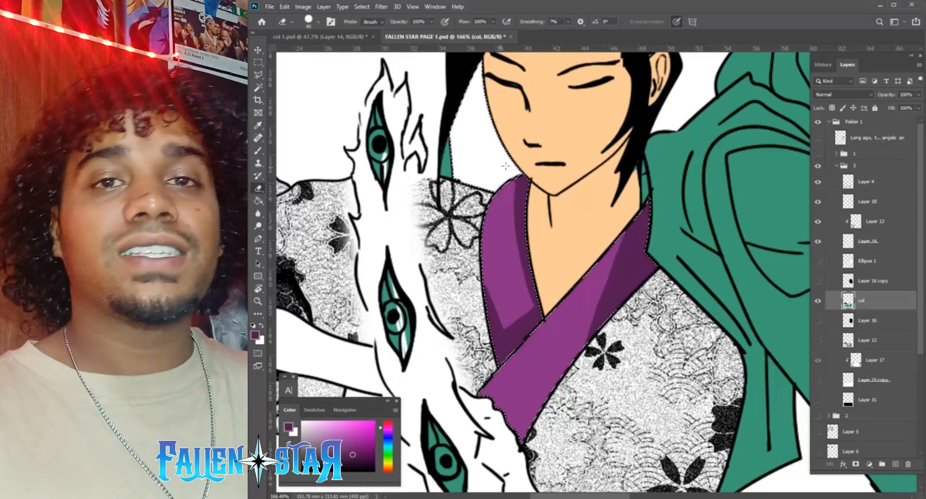
{"action": "key", "text": "b"}
{"action": "left_click", "coordinate": [327, 427]}
{"action": "left_click_drag", "start_coordinate": [484, 393], "coordinate": [530, 344]}
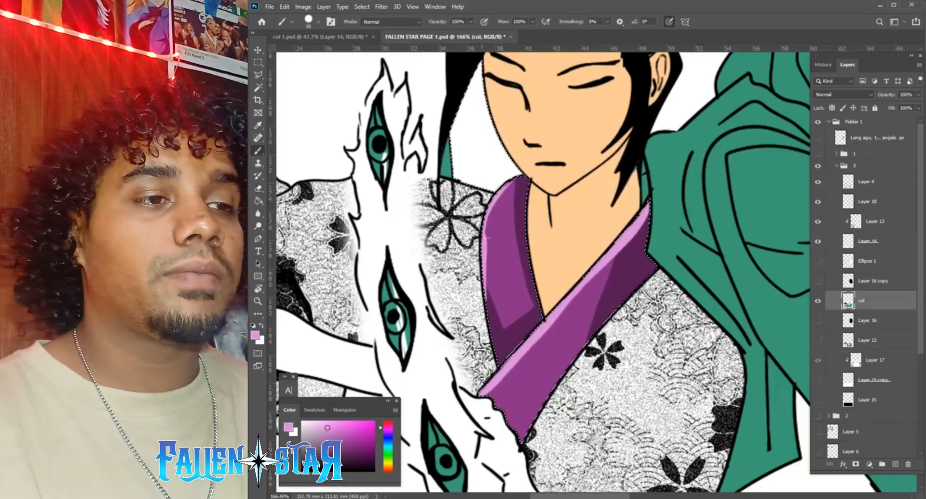
Paint the woman's bare forearm with the peach skin tone sampled from her neck.
{"action": "scroll", "coordinate": [553, 230], "scroll_direction": "down", "scroll_amount": 3}
{"action": "left_click", "coordinate": [622, 201], "text": "alt"}
{"action": "left_click_drag", "start_coordinate": [411, 266], "coordinate": [488, 297]}
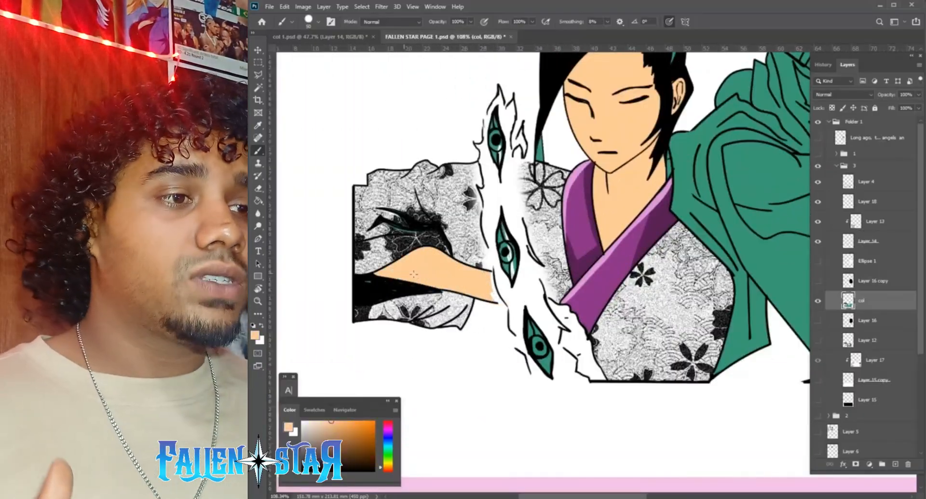
Select the green highlight streaks in the woman's black hair with the Magic Wand and paint them white.
{"action": "scroll", "coordinate": [472, 221], "scroll_direction": "down", "scroll_amount": 6}
{"action": "scroll", "coordinate": [482, 95], "scroll_direction": "up", "scroll_amount": 6}
{"action": "key", "text": "w"}
{"action": "left_click", "coordinate": [376, 167]}
{"action": "right_click", "coordinate": [376, 166]}
{"action": "left_click", "coordinate": [416, 274]}
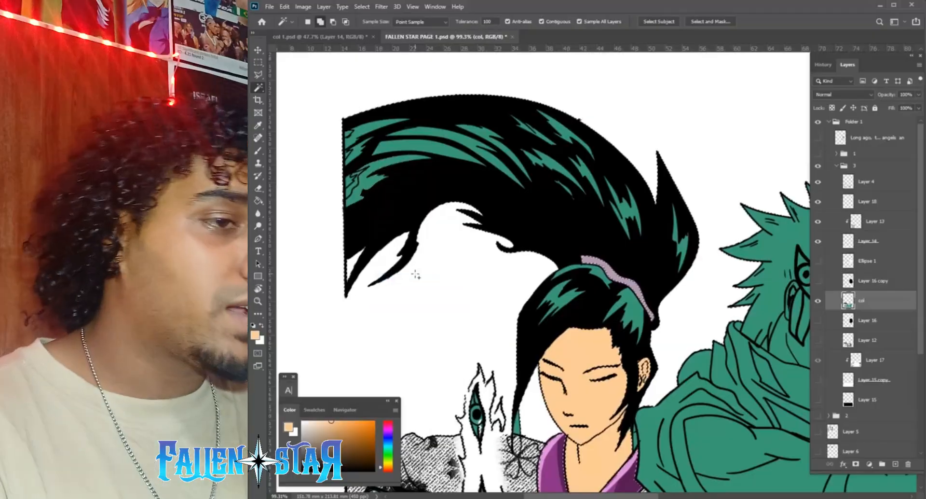
{"action": "key", "text": "ctrl+d"}
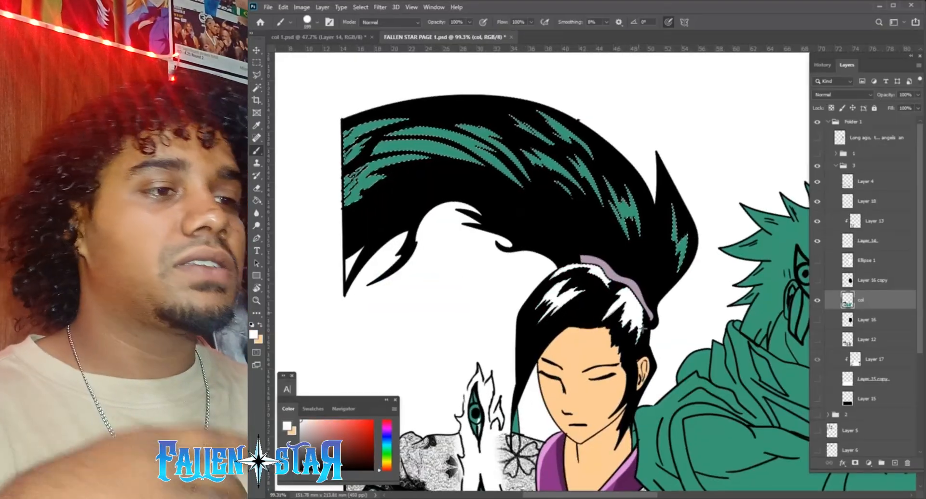
{"action": "left_click_drag", "start_coordinate": [355, 193], "coordinate": [685, 251]}
Shade the white hair highlights on top of the woman's head with thin gray strokes.
{"action": "left_click", "coordinate": [255, 335]}
{"action": "left_click", "coordinate": [648, 365]}
{"action": "left_click", "coordinate": [863, 322]}
{"action": "left_click_drag", "start_coordinate": [467, 250], "coordinate": [432, 258]}
{"action": "scroll", "coordinate": [596, 305], "scroll_direction": "up", "scroll_amount": 3}
{"action": "key", "text": "bracketleft"}
{"action": "key", "text": "bracketleft"}
{"action": "key", "text": "bracketleft"}
{"action": "left_click_drag", "start_coordinate": [549, 279], "coordinate": [525, 316]}
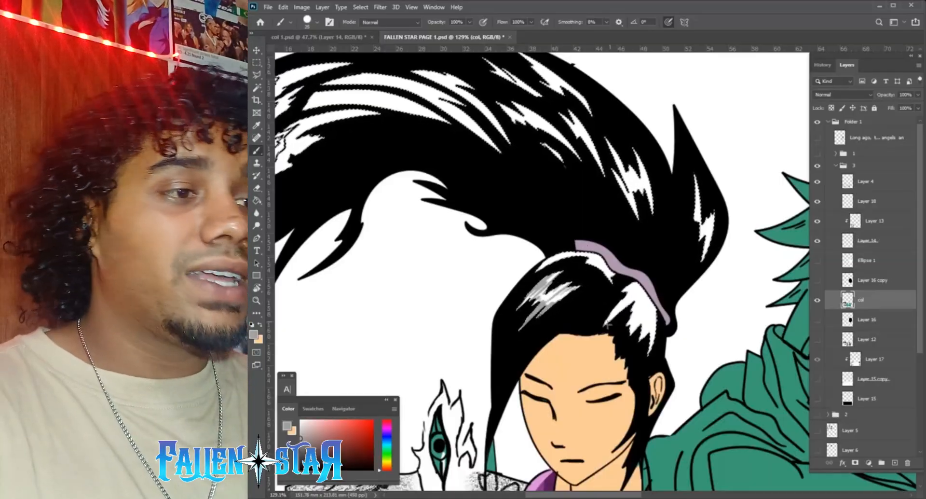
{"action": "mouse_move", "coordinate": [633, 297]}
{"action": "left_mouse_down"}
{"action": "mouse_move", "coordinate": [610, 322]}
{"action": "mouse_move", "coordinate": [650, 348]}
{"action": "left_mouse_up"}
{"action": "left_click_drag", "start_coordinate": [645, 316], "coordinate": [634, 337]}
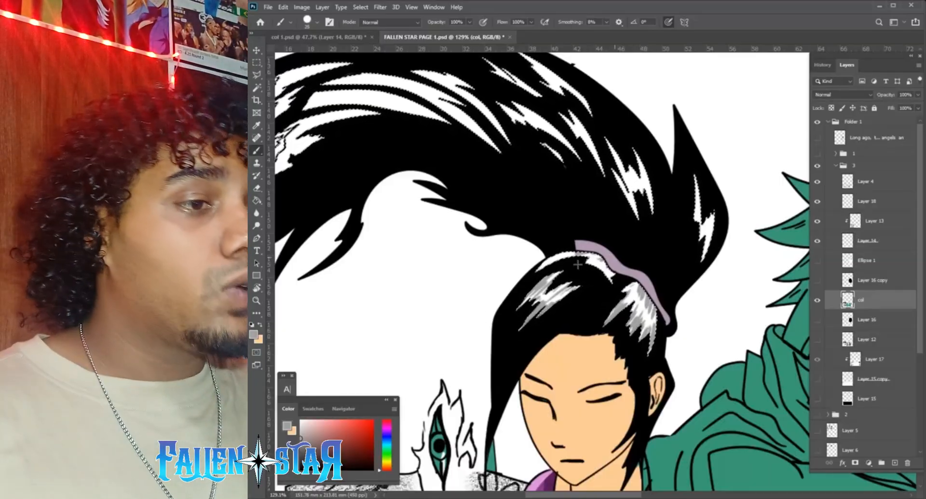
Add gray strokes to the white highlights beside the hair tie and across the right half of the ponytail.
{"action": "key", "text": "bracketleft"}
{"action": "left_click_drag", "start_coordinate": [573, 254], "coordinate": [541, 267]}
{"action": "mouse_move", "coordinate": [647, 207]}
{"action": "left_mouse_down"}
{"action": "mouse_move", "coordinate": [652, 295]}
{"action": "mouse_move", "coordinate": [705, 311]}
{"action": "mouse_move", "coordinate": [709, 337]}
{"action": "left_mouse_up"}
{"action": "left_click_drag", "start_coordinate": [647, 253], "coordinate": [657, 294]}
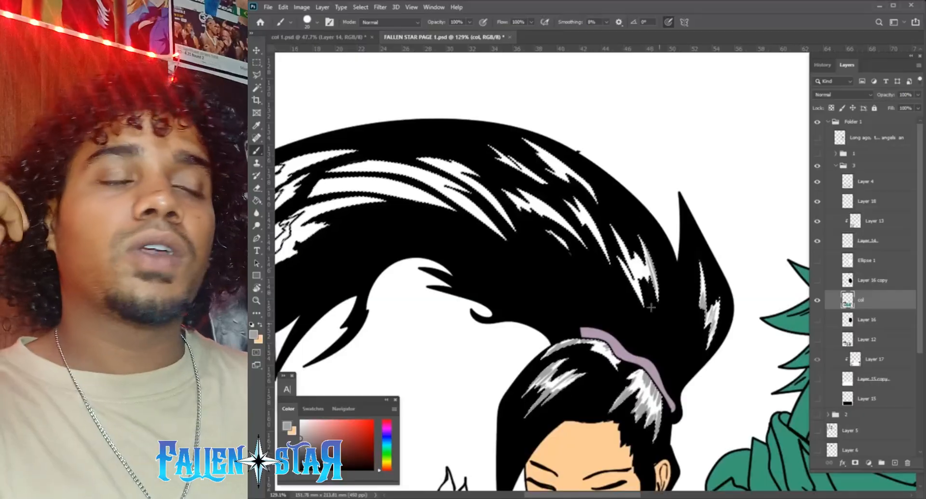
{"action": "left_click_drag", "start_coordinate": [545, 157], "coordinate": [593, 192]}
{"action": "left_click_drag", "start_coordinate": [497, 151], "coordinate": [543, 182]}
{"action": "left_click_drag", "start_coordinate": [575, 208], "coordinate": [603, 251]}
{"action": "left_click_drag", "start_coordinate": [516, 194], "coordinate": [555, 215]}
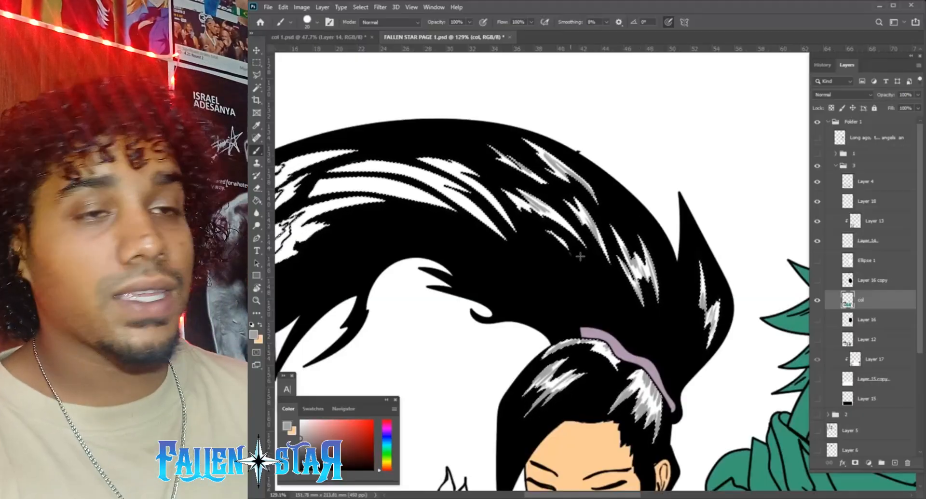
Extend the gray strand shading along the white highlights in the left half of the ponytail.
{"action": "left_click_drag", "start_coordinate": [472, 178], "coordinate": [511, 223]}
{"action": "left_click_drag", "start_coordinate": [430, 161], "coordinate": [478, 175]}
{"action": "left_click_drag", "start_coordinate": [332, 212], "coordinate": [445, 244]}
{"action": "left_click_drag", "start_coordinate": [407, 283], "coordinate": [387, 292]}
{"action": "left_click_drag", "start_coordinate": [407, 257], "coordinate": [389, 282]}
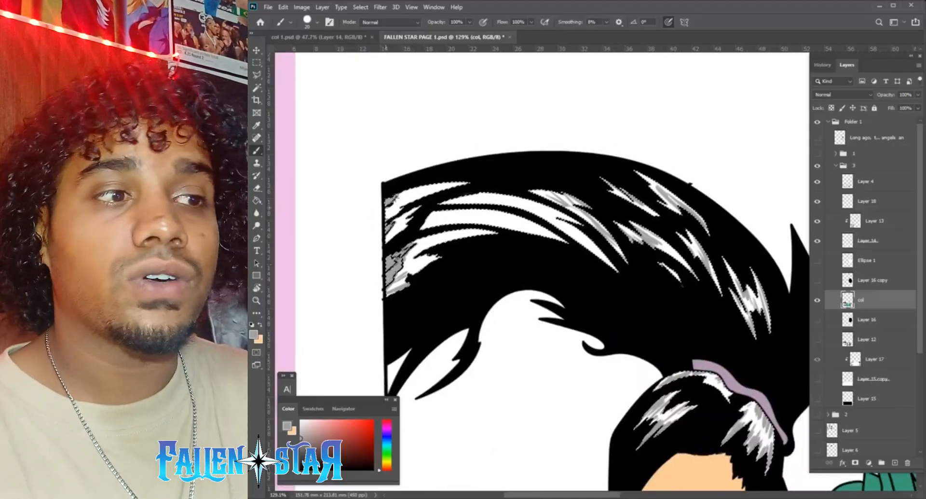
{"action": "left_click_drag", "start_coordinate": [410, 202], "coordinate": [387, 215]}
{"action": "mouse_move", "coordinate": [461, 185]}
{"action": "left_mouse_down"}
{"action": "mouse_move", "coordinate": [401, 198]}
{"action": "mouse_move", "coordinate": [525, 199]}
{"action": "left_mouse_up"}
{"action": "left_click_drag", "start_coordinate": [427, 215], "coordinate": [479, 212]}
{"action": "mouse_move", "coordinate": [565, 240]}
{"action": "left_mouse_down"}
{"action": "mouse_move", "coordinate": [490, 214]}
{"action": "mouse_move", "coordinate": [555, 235]}
{"action": "left_mouse_up"}
{"action": "mouse_move", "coordinate": [494, 232]}
{"action": "left_mouse_down"}
{"action": "mouse_move", "coordinate": [420, 243]}
{"action": "mouse_move", "coordinate": [407, 275]}
{"action": "left_mouse_up"}
{"action": "left_click_drag", "start_coordinate": [548, 217], "coordinate": [603, 258]}
Paint the irises of the eyes on the flame-like white column golden yellow.
{"action": "scroll", "coordinate": [530, 231], "scroll_direction": "down", "scroll_amount": 5}
{"action": "scroll", "coordinate": [579, 386], "scroll_direction": "up", "scroll_amount": 6}
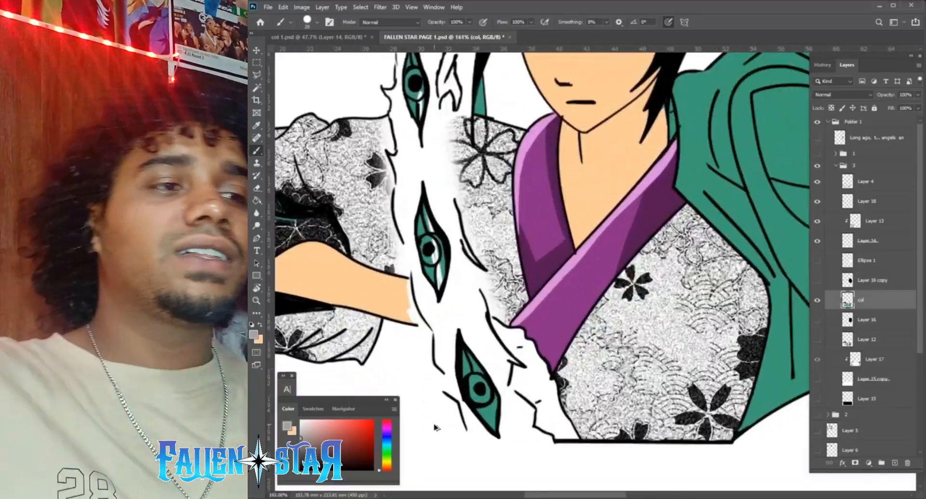
{"action": "left_click", "coordinate": [387, 463]}
{"action": "left_click", "coordinate": [372, 421]}
{"action": "left_click_drag", "start_coordinate": [412, 161], "coordinate": [415, 356]}
Fill the green areas around the yellow irises of the column's eyes with light blue.
{"action": "left_click", "coordinate": [387, 445]}
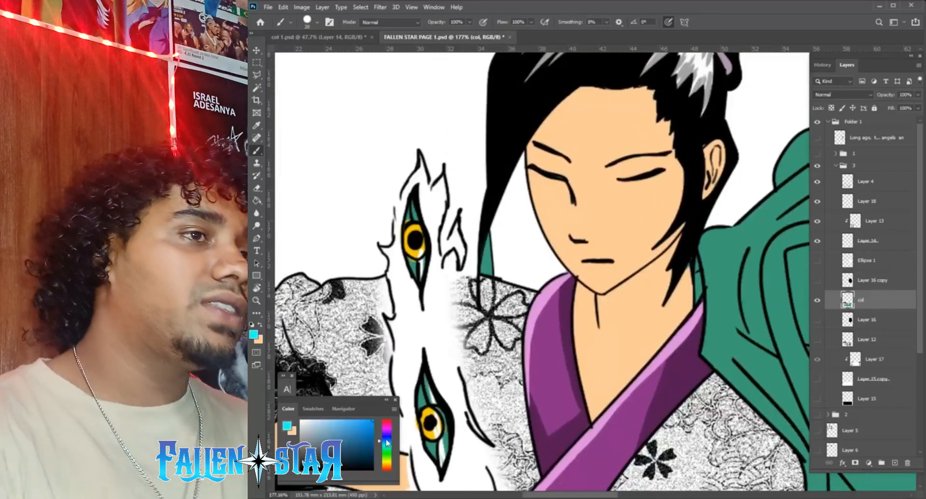
{"action": "left_click", "coordinate": [387, 438]}
{"action": "left_click", "coordinate": [332, 421]}
{"action": "left_click_drag", "start_coordinate": [411, 260], "coordinate": [419, 275]}
{"action": "left_click_drag", "start_coordinate": [415, 202], "coordinate": [410, 219]}
{"action": "left_click_drag", "start_coordinate": [425, 368], "coordinate": [415, 251]}
{"action": "left_click_drag", "start_coordinate": [413, 291], "coordinate": [420, 270]}
{"action": "left_click_drag", "start_coordinate": [432, 340], "coordinate": [436, 300]}
{"action": "left_click_drag", "start_coordinate": [452, 375], "coordinate": [423, 249]}
{"action": "left_click_drag", "start_coordinate": [435, 300], "coordinate": [431, 322]}
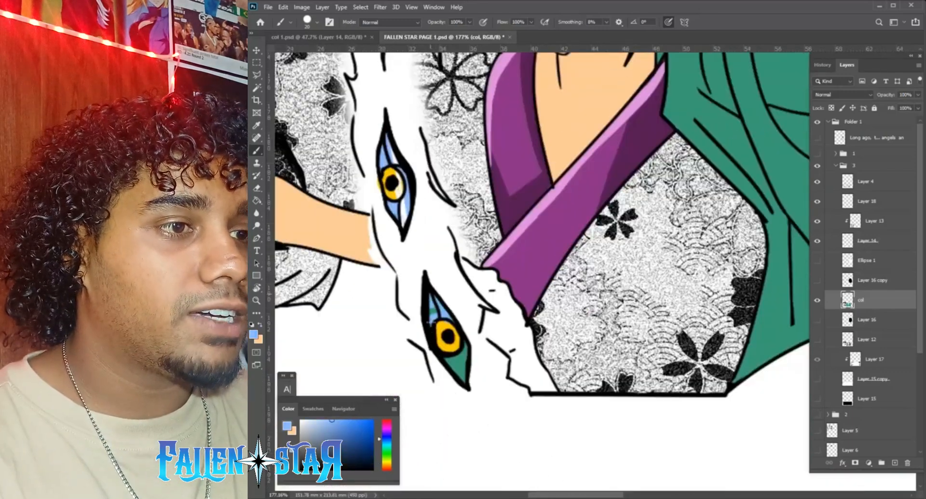
Create a new layer above col in Multiply mode and choose purple as the paint color.
{"action": "left_click", "coordinate": [458, 338], "text": "alt"}
{"action": "scroll", "coordinate": [501, 358], "scroll_direction": "down", "scroll_amount": 10}
{"action": "scroll", "coordinate": [500, 358], "scroll_direction": "up", "scroll_amount": 4}
{"action": "left_click", "coordinate": [895, 462]}
{"action": "left_click", "coordinate": [843, 95]}
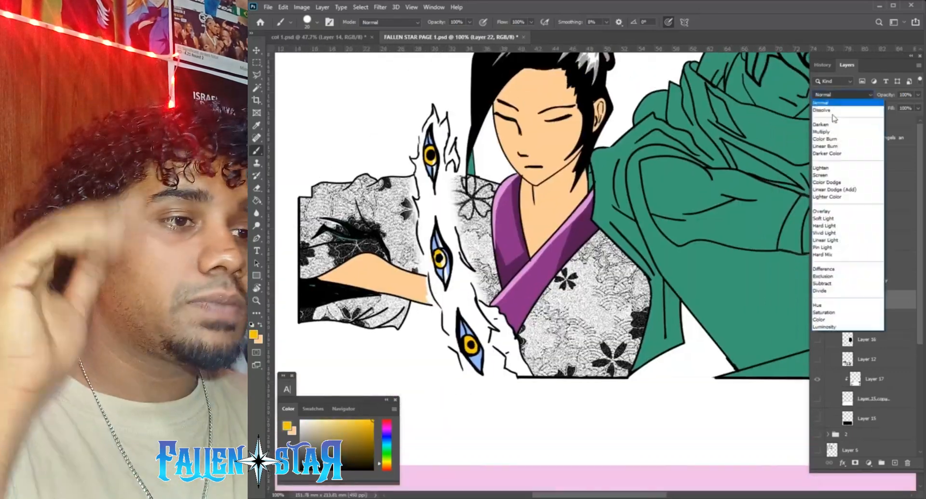
{"action": "left_click", "coordinate": [828, 132]}
{"action": "left_click", "coordinate": [387, 429]}
{"action": "left_click_drag", "start_coordinate": [388, 432], "coordinate": [386, 434]}
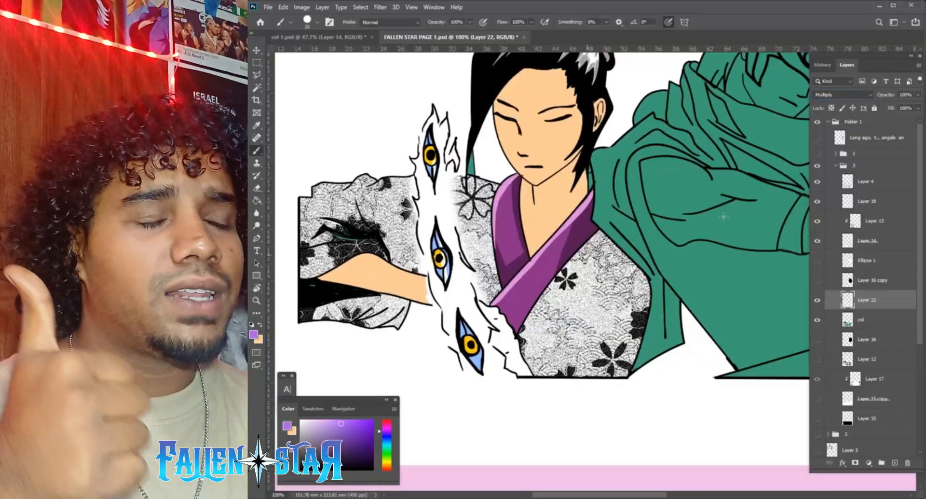
{"action": "left_click", "coordinate": [843, 95]}
{"action": "left_click", "coordinate": [830, 132]}
Test a purple stroke on the kimono, move Layer 22 to the top of folder 3 and erase the stroke.
{"action": "left_click_drag", "start_coordinate": [587, 384], "coordinate": [577, 308]}
{"action": "left_click_drag", "start_coordinate": [887, 304], "coordinate": [888, 327]}
{"action": "mouse_move", "coordinate": [888, 324]}
{"action": "left_mouse_down"}
{"action": "mouse_move", "coordinate": [889, 345]}
{"action": "mouse_move", "coordinate": [882, 179]}
{"action": "left_mouse_up"}
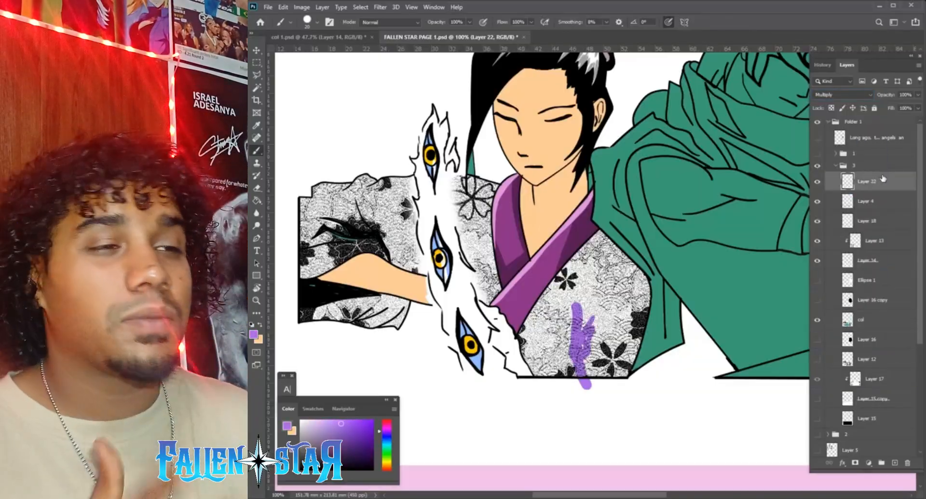
{"action": "key", "text": "e"}
{"action": "left_click_drag", "start_coordinate": [577, 309], "coordinate": [586, 383]}
Paint the patterned kimono with a larger brush in purple and a lighter lavender on Layer 22.
{"action": "key", "text": "b"}
{"action": "key", "text": "bracketright"}
{"action": "key", "text": "bracketright"}
{"action": "key", "text": "bracketright"}
{"action": "key", "text": "bracketright"}
{"action": "key", "text": "bracketright"}
{"action": "key", "text": "bracketright"}
{"action": "key", "text": "bracketright"}
{"action": "mouse_move", "coordinate": [578, 328]}
{"action": "left_mouse_down"}
{"action": "mouse_move", "coordinate": [569, 346]}
{"action": "mouse_move", "coordinate": [585, 311]}
{"action": "mouse_move", "coordinate": [632, 281]}
{"action": "left_mouse_up"}
{"action": "left_click", "coordinate": [327, 423]}
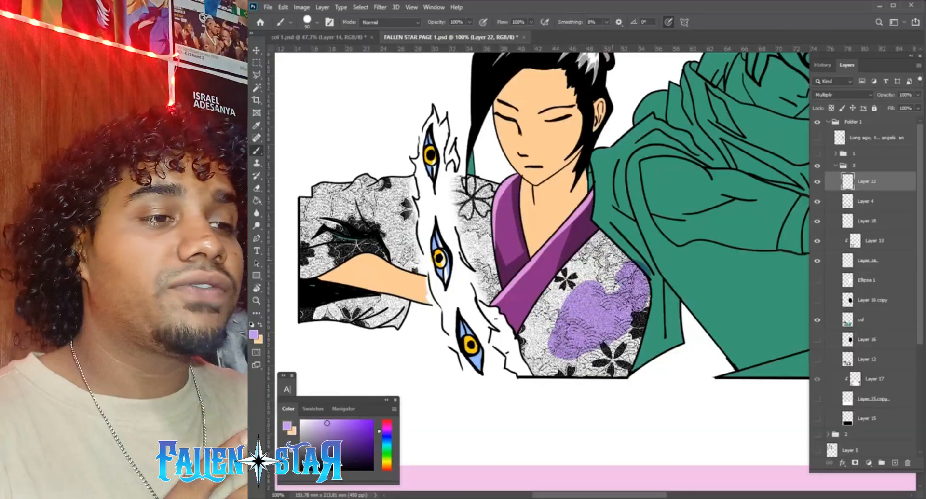
{"action": "left_click_drag", "start_coordinate": [622, 251], "coordinate": [555, 289]}
{"action": "mouse_move", "coordinate": [550, 371]}
{"action": "left_mouse_down"}
{"action": "mouse_move", "coordinate": [622, 347]}
{"action": "mouse_move", "coordinate": [545, 261]}
{"action": "left_mouse_up"}
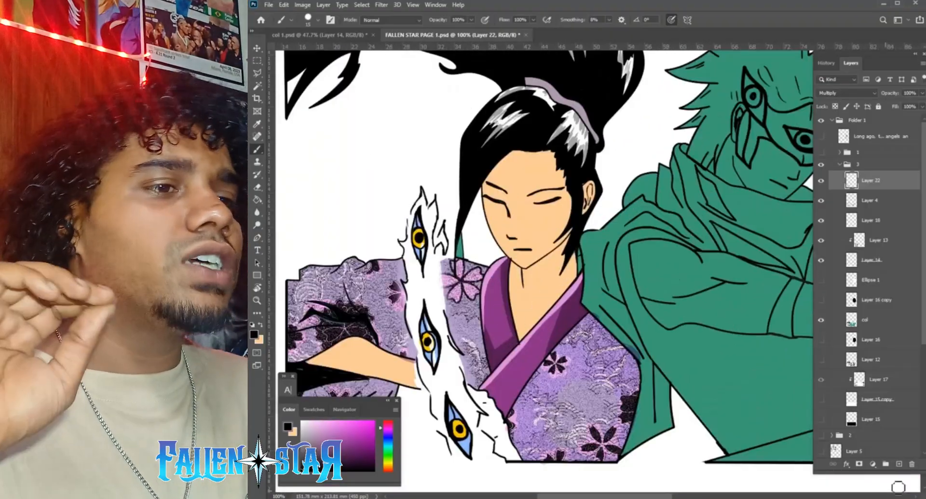
Add another new layer in Multiply mode and move it above folder 3.
{"action": "left_click", "coordinate": [847, 93]}
{"action": "left_click", "coordinate": [839, 126]}
{"action": "left_click_drag", "start_coordinate": [559, 198], "coordinate": [505, 338]}
{"action": "left_click", "coordinate": [846, 92]}
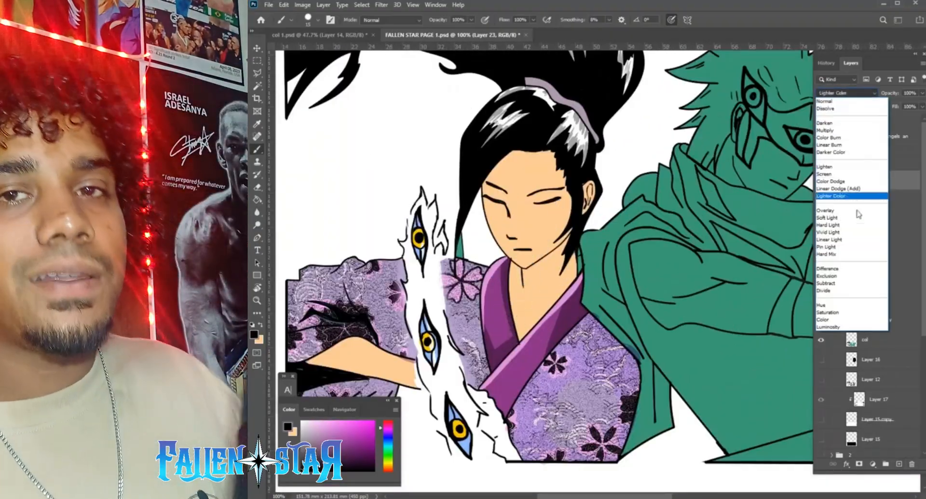
{"action": "left_click", "coordinate": [839, 127]}
{"action": "key", "text": "ctrl+z"}
{"action": "left_click_drag", "start_coordinate": [872, 175], "coordinate": [869, 159]}
Try light orange shadow strokes on the woman's neck and undo them.
{"action": "key", "text": "x"}
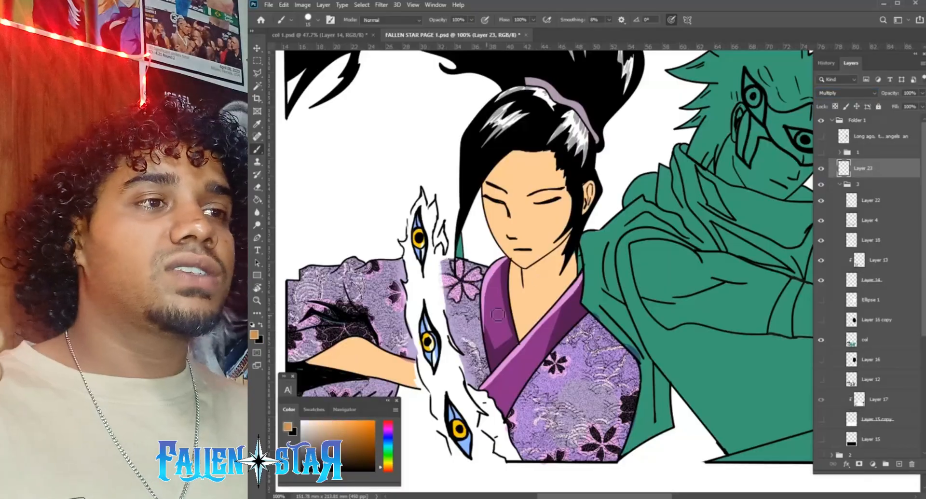
{"action": "mouse_move", "coordinate": [539, 284]}
{"action": "left_mouse_down"}
{"action": "mouse_move", "coordinate": [536, 311]}
{"action": "mouse_move", "coordinate": [532, 299]}
{"action": "left_mouse_up"}
{"action": "key", "text": "ctrl+z"}
{"action": "left_click", "coordinate": [302, 435]}
{"action": "key", "text": "ctrl+z"}
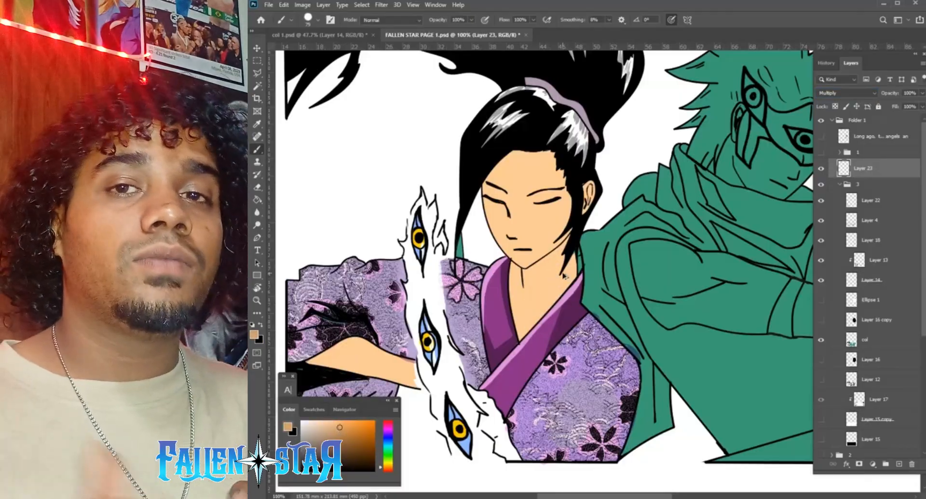
{"action": "scroll", "coordinate": [564, 275], "scroll_direction": "up", "scroll_amount": 3}
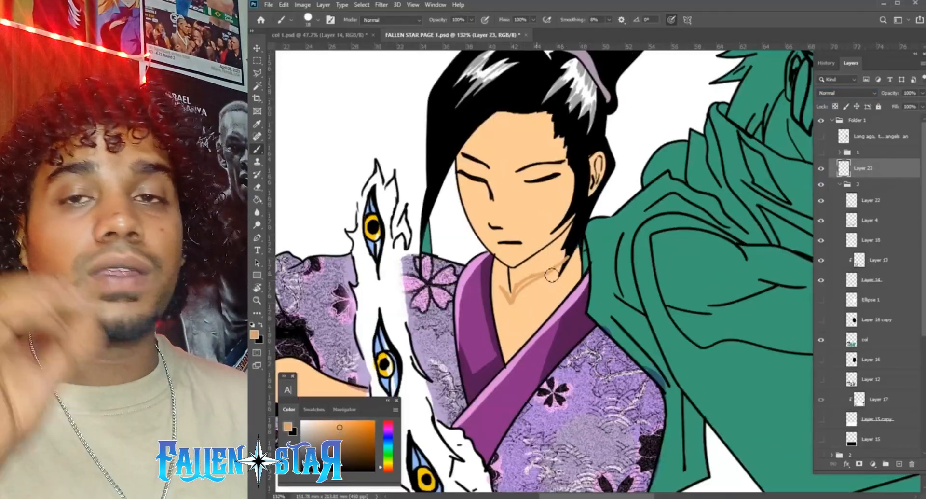
{"action": "key", "text": "ctrl+z"}
{"action": "scroll", "coordinate": [501, 287], "scroll_direction": "down", "scroll_amount": 3}
Move Layer 23 to the top of folder 3 and select the woman's face, neck and forearm skin.
{"action": "left_click_drag", "start_coordinate": [844, 170], "coordinate": [848, 189]}
{"action": "left_click", "coordinate": [258, 85]}
{"action": "left_click", "coordinate": [534, 209]}
{"action": "left_click", "coordinate": [529, 270]}
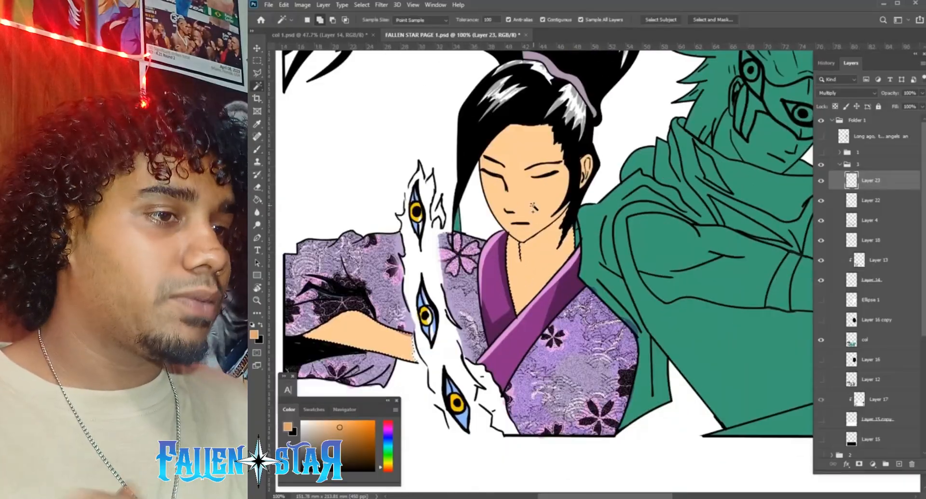
{"action": "left_click", "coordinate": [374, 324]}
Paint an orange shadow along the lower edge of the woman's forearm on Layer 23.
{"action": "scroll", "coordinate": [387, 319], "scroll_direction": "up", "scroll_amount": 4}
{"action": "key", "text": "b"}
{"action": "mouse_move", "coordinate": [339, 283]}
{"action": "left_mouse_down"}
{"action": "mouse_move", "coordinate": [415, 289]}
{"action": "mouse_move", "coordinate": [510, 322]}
{"action": "left_mouse_up"}
{"action": "left_click_drag", "start_coordinate": [348, 283], "coordinate": [433, 300]}
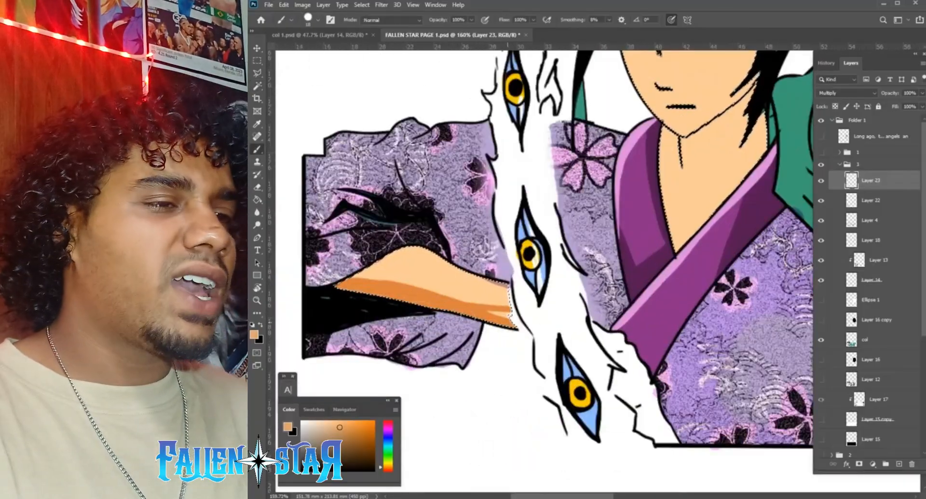
{"action": "left_click_drag", "start_coordinate": [510, 316], "coordinate": [487, 313]}
Shade the woman's neck and chest in orange along the collar and beneath the jaw.
{"action": "left_click_drag", "start_coordinate": [686, 236], "coordinate": [542, 359]}
{"action": "left_click_drag", "start_coordinate": [530, 246], "coordinate": [541, 350]}
{"action": "left_click_drag", "start_coordinate": [528, 263], "coordinate": [539, 351]}
{"action": "left_click_drag", "start_coordinate": [551, 281], "coordinate": [611, 235]}
{"action": "left_click_drag", "start_coordinate": [612, 235], "coordinate": [624, 270]}
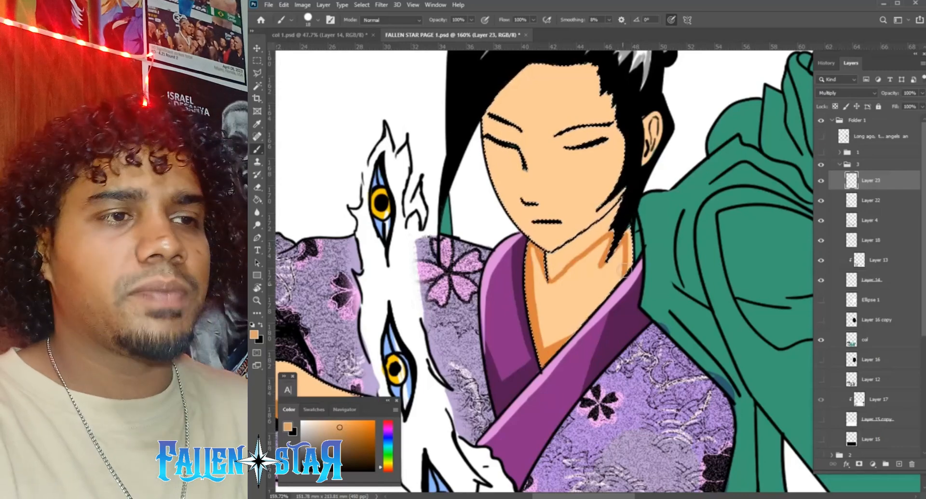
{"action": "left_click_drag", "start_coordinate": [594, 231], "coordinate": [588, 286]}
Add orange shadows beside the woman's nose, around her eyes and along the forehead hairline.
{"action": "left_click_drag", "start_coordinate": [514, 210], "coordinate": [516, 246]}
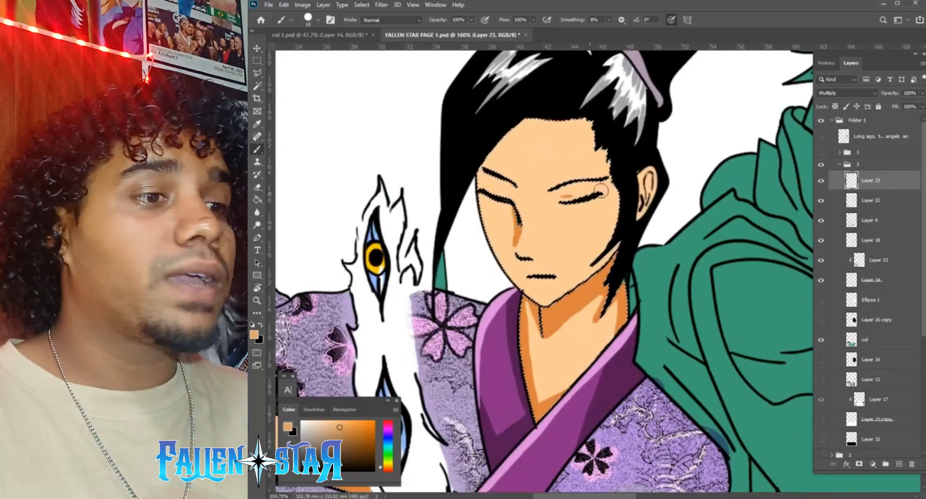
{"action": "left_click_drag", "start_coordinate": [557, 197], "coordinate": [590, 182]}
{"action": "left_click_drag", "start_coordinate": [524, 123], "coordinate": [490, 159]}
{"action": "left_click_drag", "start_coordinate": [512, 187], "coordinate": [482, 181]}
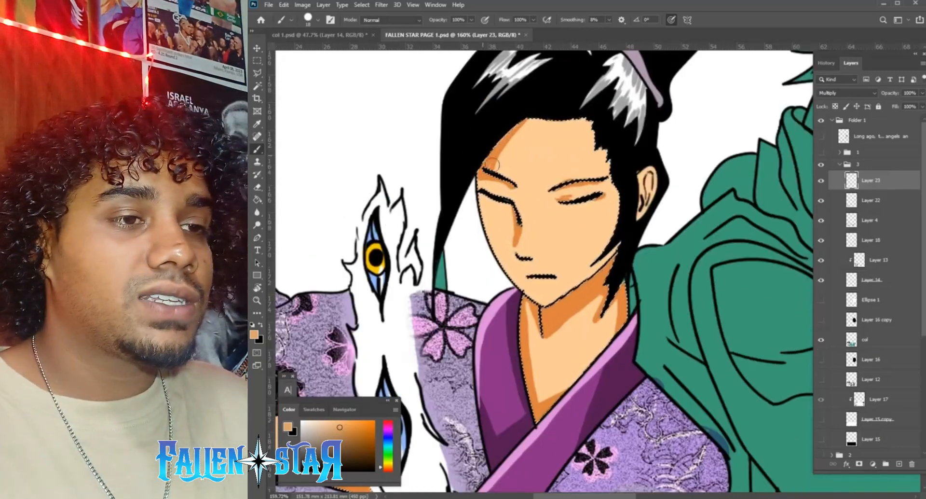
Finish the orange shadow along the edge of the woman's face and color her lips red.
{"action": "left_click_drag", "start_coordinate": [509, 138], "coordinate": [497, 157]}
{"action": "mouse_move", "coordinate": [481, 199]}
{"action": "left_mouse_down"}
{"action": "mouse_move", "coordinate": [501, 264]}
{"action": "mouse_move", "coordinate": [488, 276]}
{"action": "mouse_move", "coordinate": [521, 281]}
{"action": "mouse_move", "coordinate": [493, 298]}
{"action": "left_mouse_up"}
{"action": "left_click", "coordinate": [388, 421]}
{"action": "left_click", "coordinate": [363, 421]}
{"action": "key", "text": "ctrl+plus"}
{"action": "key", "text": "ctrl+plus"}
{"action": "key", "text": "bracketleft"}
{"action": "key", "text": "bracketleft"}
{"action": "key", "text": "bracketleft"}
Add the woman's ear to the selection, shade inside it with the sampled orange, and deselect.
{"action": "left_click", "coordinate": [448, 292], "text": "alt"}
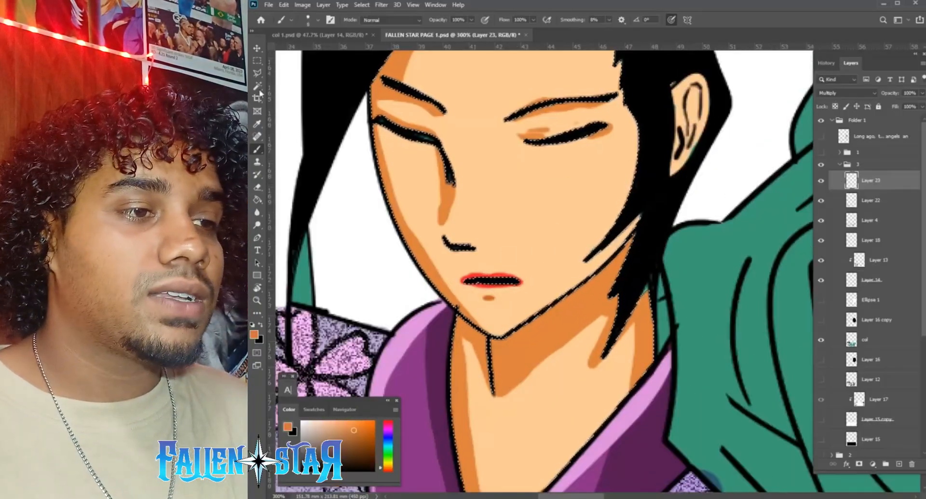
{"action": "key", "text": "w"}
{"action": "left_click", "coordinate": [693, 92], "text": "shift"}
{"action": "key", "text": "b"}
{"action": "left_click_drag", "start_coordinate": [693, 108], "coordinate": [687, 148]}
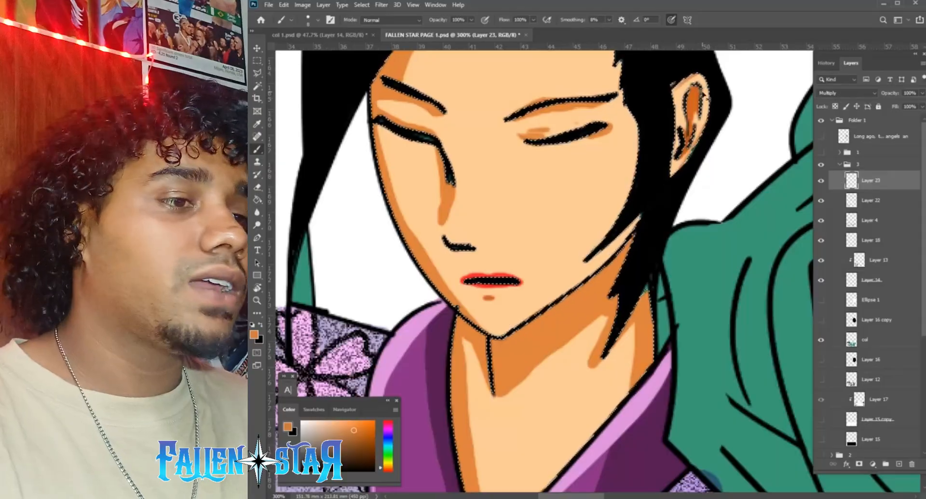
{"action": "key", "text": "ctrl+d"}
Change the blend mode of Layer 23 and save the document.
{"action": "scroll", "coordinate": [560, 233], "scroll_direction": "down", "scroll_amount": 7}
{"action": "left_click", "coordinate": [847, 92]}
{"action": "left_click", "coordinate": [831, 102]}
{"action": "scroll", "coordinate": [637, 254], "scroll_direction": "down", "scroll_amount": 10}
{"action": "key", "text": "v"}
{"action": "key", "text": "ctrl+s"}
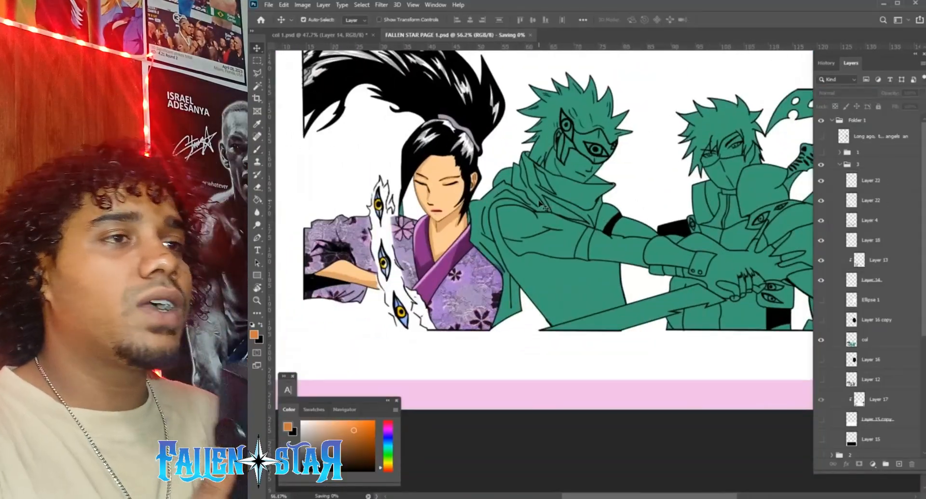
Paint the masked man's selected scarf blue on the col layer with a larger brush.
{"action": "left_click", "coordinate": [367, 437]}
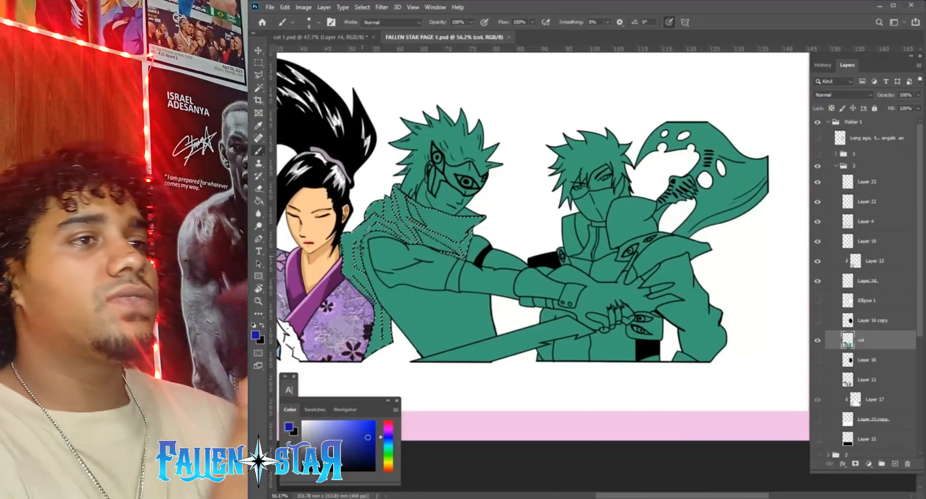
{"action": "key", "text": "bracketright"}
{"action": "key", "text": "bracketright"}
{"action": "key", "text": "bracketright"}
{"action": "mouse_move", "coordinate": [458, 231]}
{"action": "left_mouse_down"}
{"action": "mouse_move", "coordinate": [382, 292]}
{"action": "mouse_move", "coordinate": [381, 340]}
{"action": "mouse_move", "coordinate": [458, 232]}
{"action": "mouse_move", "coordinate": [394, 182]}
{"action": "left_mouse_up"}
Color the scarf's inner folds in a darker navy blue.
{"action": "key", "text": "ctrl+d"}
{"action": "key", "text": "ctrl+z"}
{"action": "left_click", "coordinate": [355, 448]}
{"action": "key", "text": "ctrl+d"}
{"action": "left_click", "coordinate": [259, 89]}
{"action": "scroll", "coordinate": [395, 188], "scroll_direction": "up", "scroll_amount": 3}
{"action": "key", "text": "b"}
{"action": "key", "text": "ctrl+d"}
Select the blue scarf and paint navy shadows across its front and lower folds.
{"action": "key", "text": "w"}
{"action": "left_click", "coordinate": [313, 285]}
{"action": "left_click", "coordinate": [458, 237]}
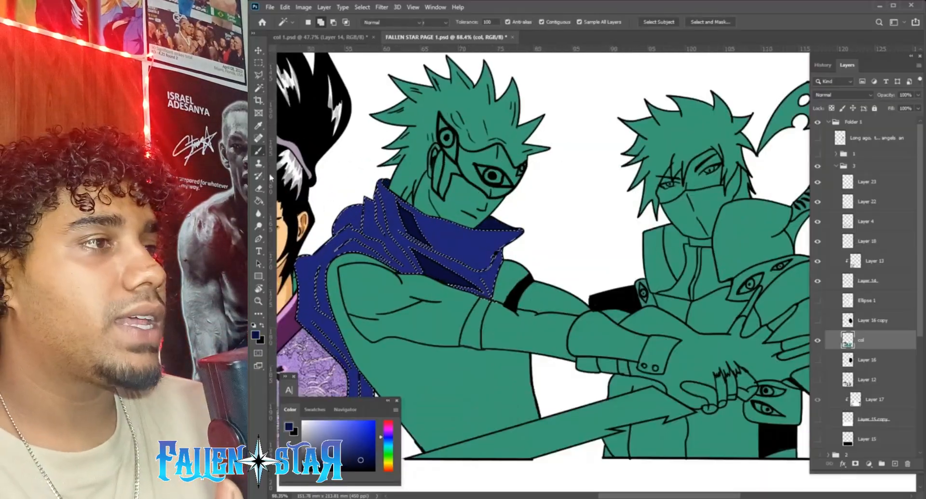
{"action": "key", "text": "b"}
{"action": "scroll", "coordinate": [431, 298], "scroll_direction": "up", "scroll_amount": 2}
{"action": "left_click_drag", "start_coordinate": [456, 230], "coordinate": [506, 225]}
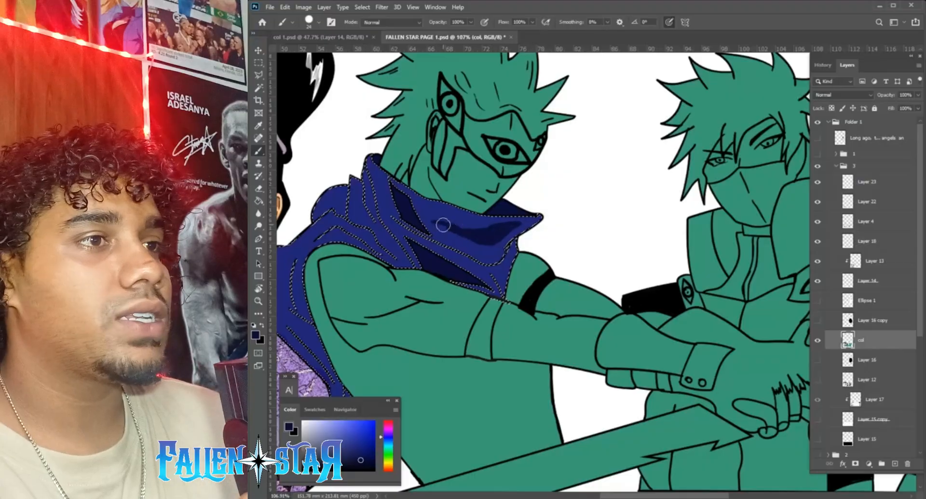
{"action": "mouse_move", "coordinate": [444, 225]}
{"action": "left_mouse_down"}
{"action": "mouse_move", "coordinate": [468, 233]}
{"action": "mouse_move", "coordinate": [500, 288]}
{"action": "left_mouse_up"}
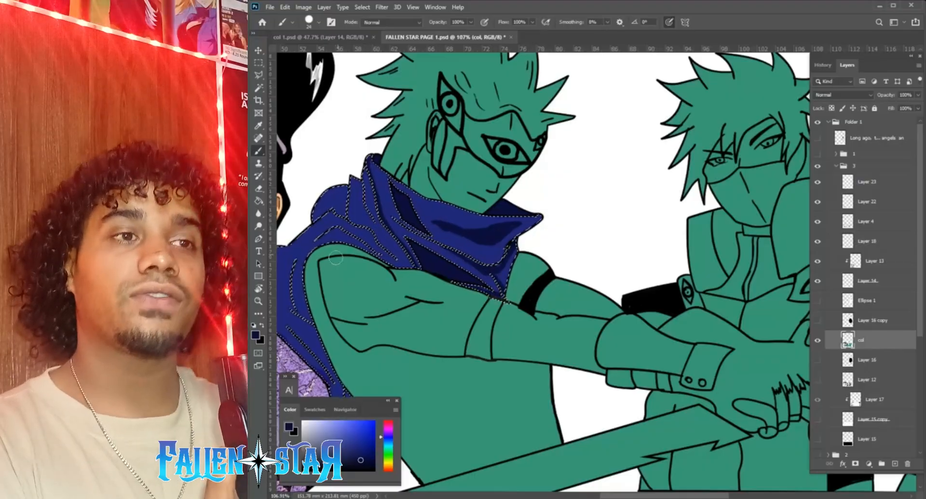
Shade the scarf's shoulder folds and hanging end in navy, and deselect it.
{"action": "mouse_move", "coordinate": [336, 257]}
{"action": "left_mouse_down"}
{"action": "mouse_move", "coordinate": [427, 225]}
{"action": "mouse_move", "coordinate": [388, 285]}
{"action": "mouse_move", "coordinate": [421, 333]}
{"action": "mouse_move", "coordinate": [442, 431]}
{"action": "mouse_move", "coordinate": [446, 381]}
{"action": "left_mouse_up"}
{"action": "mouse_move", "coordinate": [446, 415]}
{"action": "left_mouse_down"}
{"action": "mouse_move", "coordinate": [478, 366]}
{"action": "mouse_move", "coordinate": [436, 400]}
{"action": "left_mouse_up"}
{"action": "left_click_drag", "start_coordinate": [436, 381], "coordinate": [410, 434]}
{"action": "mouse_move", "coordinate": [440, 163]}
{"action": "left_mouse_down"}
{"action": "mouse_move", "coordinate": [415, 186]}
{"action": "mouse_move", "coordinate": [437, 175]}
{"action": "left_mouse_up"}
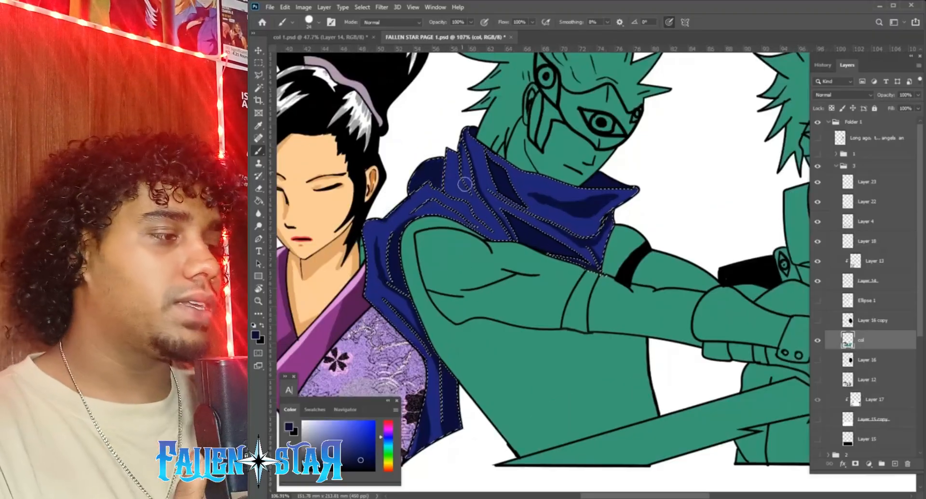
{"action": "key", "text": "ctrl+d"}
{"action": "left_click_drag", "start_coordinate": [579, 193], "coordinate": [530, 202]}
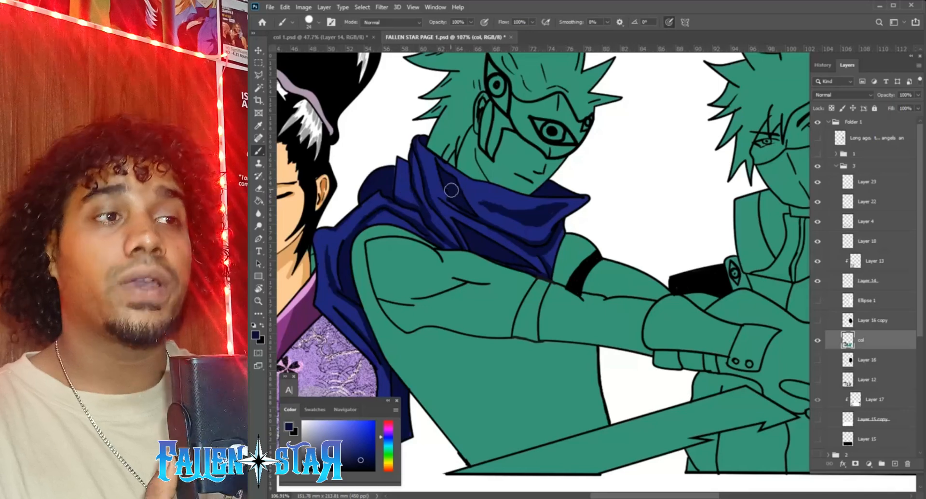
Select the masked man's bare skin on both arms, fingers, neck and face.
{"action": "scroll", "coordinate": [463, 269], "scroll_direction": "down", "scroll_amount": 5}
{"action": "scroll", "coordinate": [515, 206], "scroll_direction": "up", "scroll_amount": 3}
{"action": "key", "text": "w"}
{"action": "left_click", "coordinate": [420, 289]}
{"action": "left_click", "coordinate": [545, 319]}
{"action": "left_click", "coordinate": [574, 293]}
{"action": "left_click", "coordinate": [531, 273]}
{"action": "left_click", "coordinate": [623, 357]}
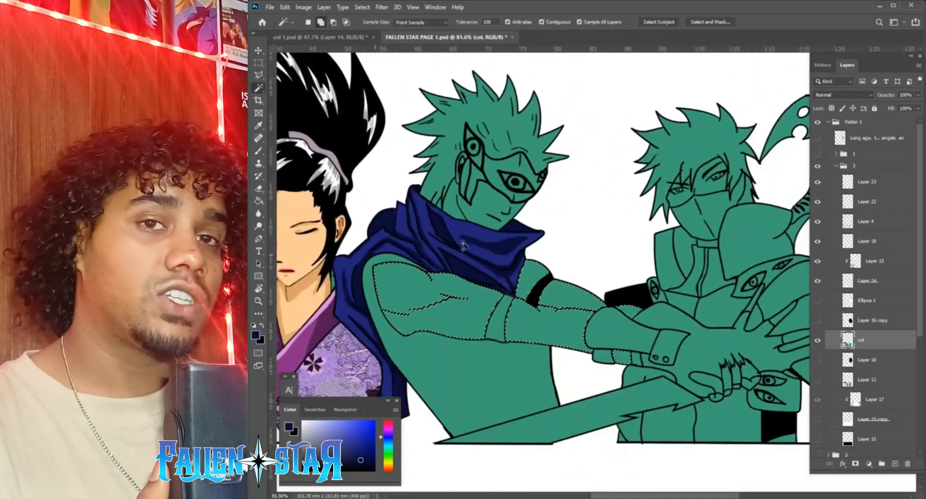
{"action": "scroll", "coordinate": [449, 193], "scroll_direction": "up", "scroll_amount": 5}
{"action": "left_click", "coordinate": [453, 236]}
{"action": "left_click", "coordinate": [555, 270]}
{"action": "scroll", "coordinate": [482, 208], "scroll_direction": "down", "scroll_amount": 5}
Sample the woman's skin tone and fill the masked man's selected skin with it.
{"action": "key", "text": "b"}
{"action": "left_click", "coordinate": [309, 260], "text": "alt"}
{"action": "mouse_move", "coordinate": [444, 338]}
{"action": "left_mouse_down"}
{"action": "mouse_move", "coordinate": [722, 354]}
{"action": "mouse_move", "coordinate": [511, 193]}
{"action": "left_mouse_up"}
Shade the underside of the masked man's near arm, forearm and fingers in a darker tan.
{"action": "left_click", "coordinate": [332, 430]}
{"action": "left_click_drag", "start_coordinate": [428, 355], "coordinate": [393, 356]}
{"action": "left_click_drag", "start_coordinate": [684, 394], "coordinate": [702, 395]}
{"action": "left_click_drag", "start_coordinate": [652, 370], "coordinate": [657, 386]}
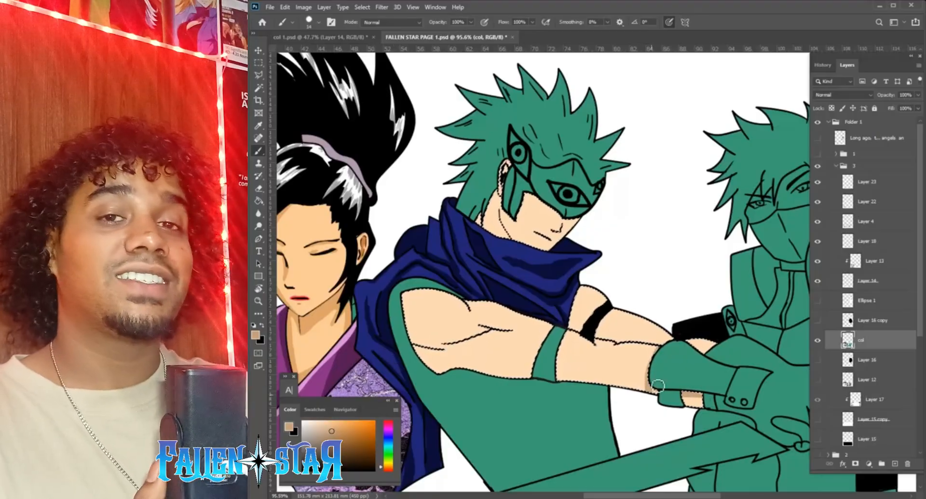
{"action": "left_click_drag", "start_coordinate": [575, 376], "coordinate": [651, 390]}
{"action": "left_click_drag", "start_coordinate": [593, 386], "coordinate": [635, 391]}
Enlarge the brush and shade the upper arm's muscle contours and the far arm near the black band in tan.
{"action": "key", "text": "bracketright"}
{"action": "key", "text": "bracketright"}
{"action": "key", "text": "bracketright"}
{"action": "mouse_move", "coordinate": [535, 375]}
{"action": "left_mouse_down"}
{"action": "mouse_move", "coordinate": [483, 370]}
{"action": "mouse_move", "coordinate": [423, 346]}
{"action": "mouse_move", "coordinate": [408, 302]}
{"action": "left_mouse_up"}
{"action": "mouse_move", "coordinate": [470, 305]}
{"action": "left_mouse_down"}
{"action": "mouse_move", "coordinate": [473, 318]}
{"action": "mouse_move", "coordinate": [521, 331]}
{"action": "left_mouse_up"}
{"action": "left_click_drag", "start_coordinate": [571, 315], "coordinate": [583, 331]}
{"action": "left_click_drag", "start_coordinate": [618, 337], "coordinate": [603, 338]}
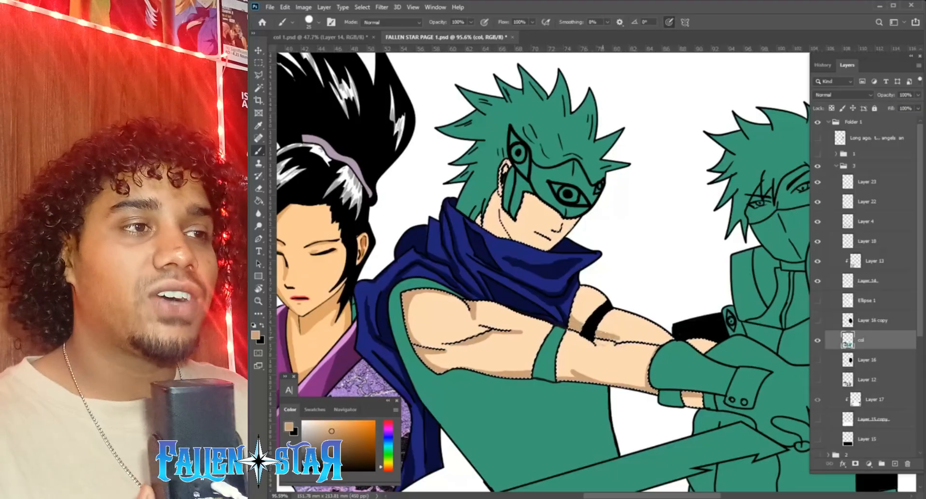
Add tan shadows along the masked man's far forearm and beside his ear and neck.
{"action": "left_click_drag", "start_coordinate": [690, 344], "coordinate": [711, 351]}
{"action": "mouse_move", "coordinate": [670, 338]}
{"action": "left_mouse_down"}
{"action": "mouse_move", "coordinate": [641, 344]}
{"action": "mouse_move", "coordinate": [605, 320]}
{"action": "left_mouse_up"}
{"action": "left_click_drag", "start_coordinate": [614, 345], "coordinate": [654, 349]}
{"action": "left_click_drag", "start_coordinate": [497, 198], "coordinate": [492, 207]}
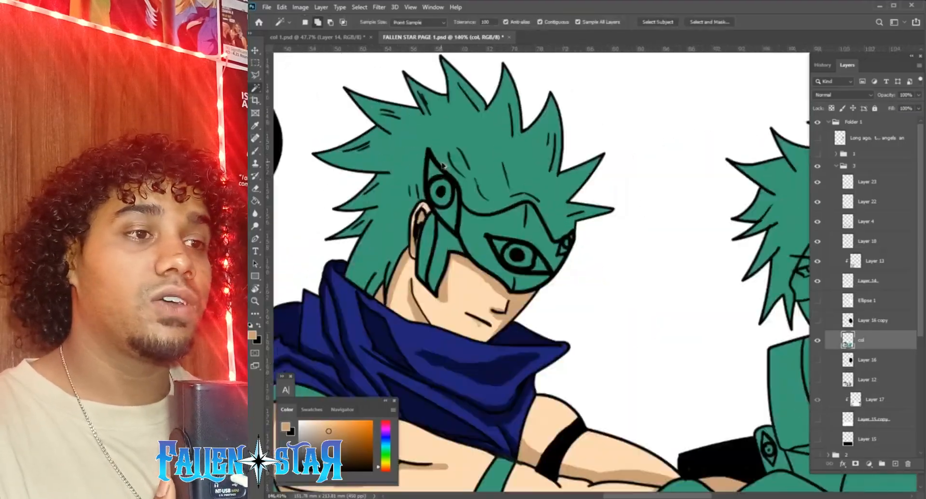
Select the whites of the eyes on the man's mask and paint them white.
{"action": "scroll", "coordinate": [436, 155], "scroll_direction": "up", "scroll_amount": 2}
{"action": "left_click", "coordinate": [454, 224]}
{"action": "left_click", "coordinate": [519, 263]}
{"action": "scroll", "coordinate": [590, 264], "scroll_direction": "up", "scroll_amount": 3}
{"action": "scroll", "coordinate": [331, 309], "scroll_direction": "down", "scroll_amount": 2}
{"action": "key", "text": "b"}
{"action": "left_click_drag", "start_coordinate": [295, 130], "coordinate": [308, 150]}
{"action": "left_click_drag", "start_coordinate": [337, 185], "coordinate": [328, 236]}
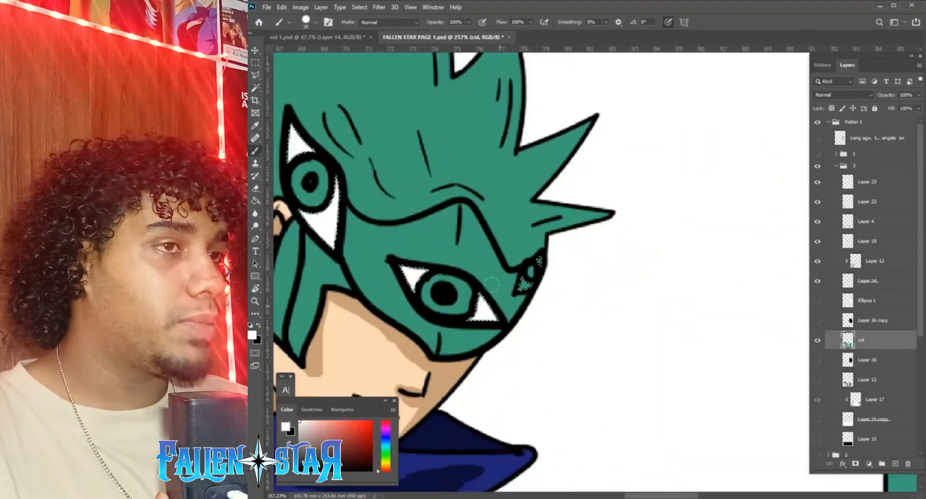
Select the irises of the three mask eyes and paint them bright light blue.
{"action": "key", "text": "w"}
{"action": "key", "text": "ctrl+d"}
{"action": "left_click", "coordinate": [323, 178]}
{"action": "left_click", "coordinate": [464, 294]}
{"action": "left_click", "coordinate": [531, 273]}
{"action": "left_click", "coordinate": [386, 443]}
{"action": "left_click", "coordinate": [372, 422]}
{"action": "key", "text": "b"}
{"action": "left_click_drag", "start_coordinate": [311, 166], "coordinate": [312, 200]}
{"action": "left_click_drag", "start_coordinate": [441, 282], "coordinate": [531, 272]}
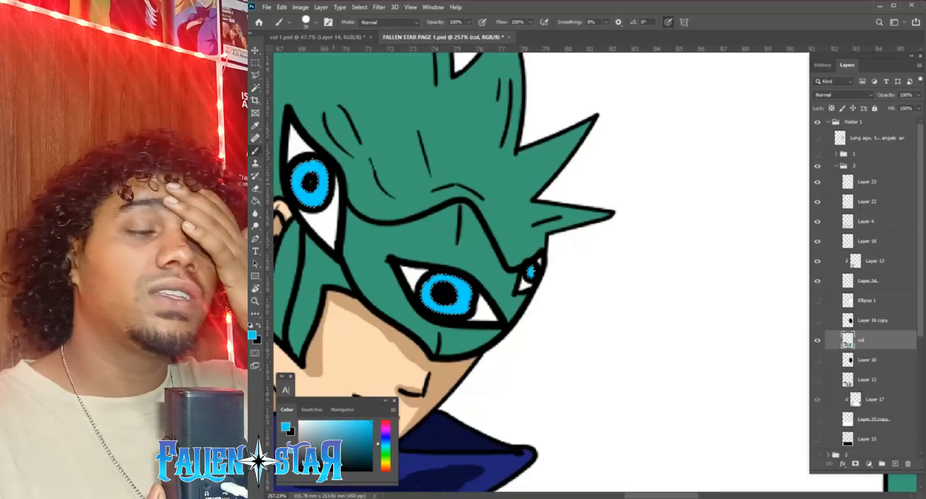
Add white highlights to the irises with a smaller brush and clear the selection.
{"action": "key", "text": "d"}
{"action": "key", "text": "x"}
{"action": "key", "text": "bracketleft"}
{"action": "key", "text": "bracketleft"}
{"action": "key", "text": "bracketleft"}
{"action": "key", "text": "ctrl+d"}
{"action": "key", "text": "ctrl+minus"}
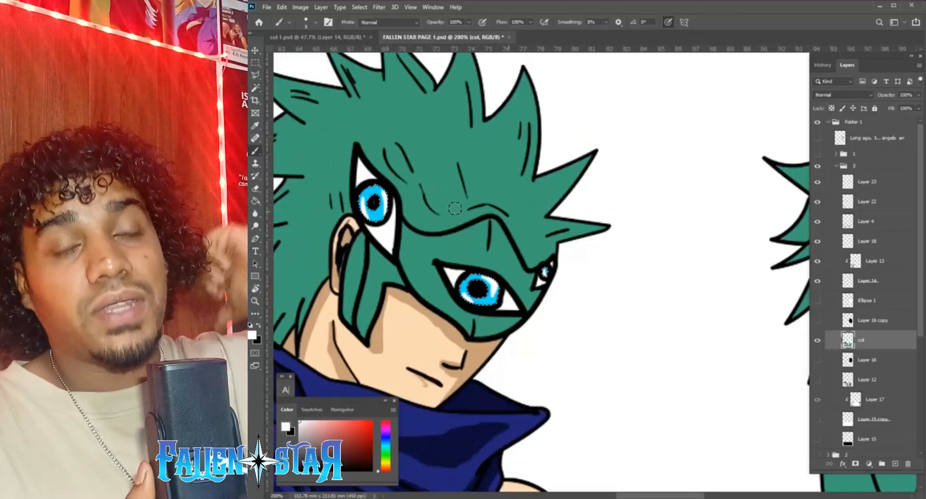
Select the mask's panels and paint them with the navy sampled from the scarf, using a larger brush.
{"action": "key", "text": "w"}
{"action": "left_click", "coordinate": [429, 251]}
{"action": "left_click", "coordinate": [377, 284]}
{"action": "left_click", "coordinate": [354, 289]}
{"action": "key", "text": "b"}
{"action": "left_click", "coordinate": [434, 419], "text": "alt"}
{"action": "key", "text": "bracketright"}
{"action": "key", "text": "bracketright"}
{"action": "left_click_drag", "start_coordinate": [345, 243], "coordinate": [364, 328]}
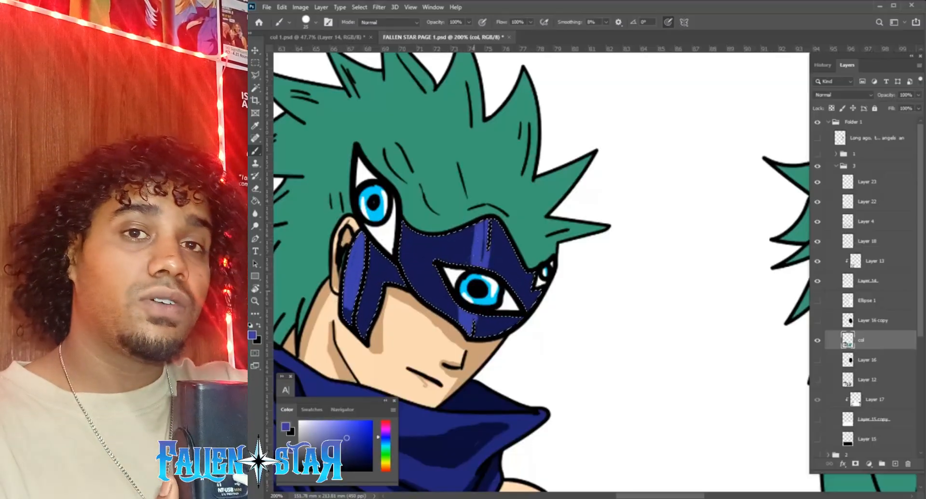
Paint gold trim along the edges of the mask's panels and add white highlights.
{"action": "left_click", "coordinate": [386, 464]}
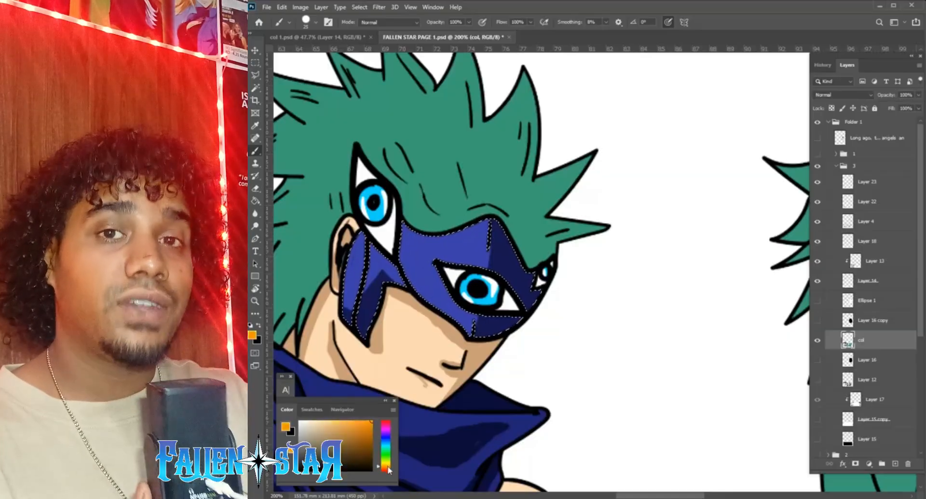
{"action": "left_click", "coordinate": [359, 424]}
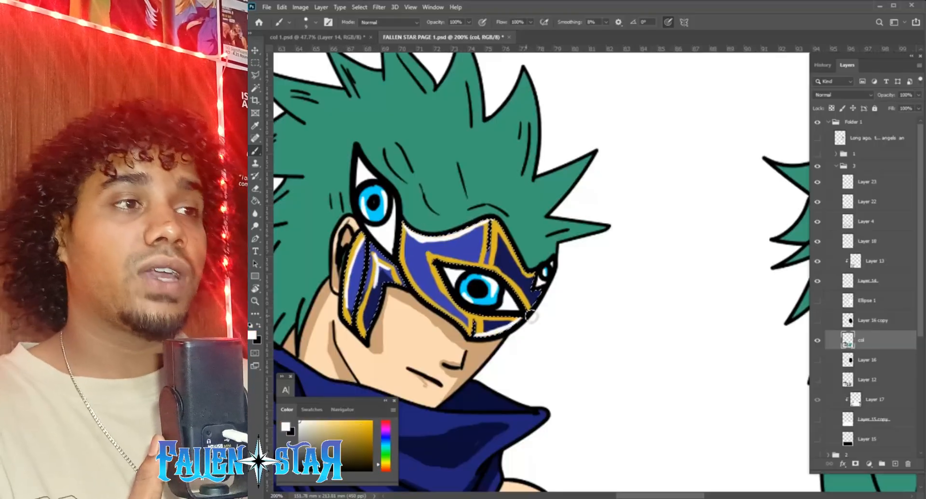
Select the masked man's spiky hair and color it golden yellow.
{"action": "scroll", "coordinate": [598, 290], "scroll_direction": "down", "scroll_amount": 8}
{"action": "scroll", "coordinate": [595, 289], "scroll_direction": "up", "scroll_amount": 4}
{"action": "key", "text": "w"}
{"action": "left_click", "coordinate": [521, 236]}
{"action": "left_click", "coordinate": [350, 421]}
{"action": "key", "text": "b"}
{"action": "mouse_move", "coordinate": [415, 318]}
{"action": "left_mouse_down"}
{"action": "mouse_move", "coordinate": [461, 143]}
{"action": "mouse_move", "coordinate": [388, 213]}
{"action": "left_mouse_up"}
{"action": "scroll", "coordinate": [540, 270], "scroll_direction": "down", "scroll_amount": 3}
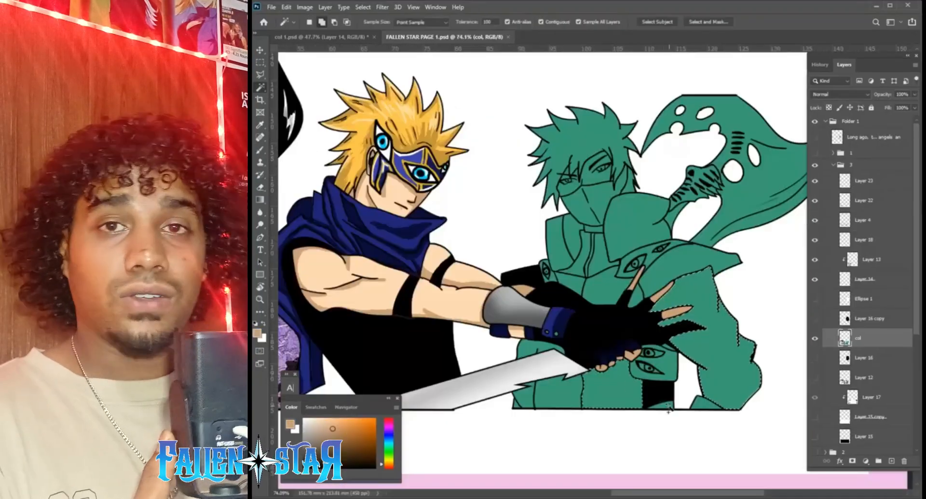
Select the third man's sleeve and lower coat sections and paint them red.
{"action": "left_click", "coordinate": [669, 409]}
{"action": "left_click", "coordinate": [525, 393]}
{"action": "right_click", "coordinate": [260, 199]}
{"action": "left_click", "coordinate": [307, 209]}
{"action": "left_click", "coordinate": [388, 419]}
{"action": "left_click", "coordinate": [374, 432]}
{"action": "key", "text": "b"}
{"action": "mouse_move", "coordinate": [707, 282]}
{"action": "left_mouse_down"}
{"action": "mouse_move", "coordinate": [639, 313]}
{"action": "mouse_move", "coordinate": [695, 313]}
{"action": "mouse_move", "coordinate": [651, 428]}
{"action": "mouse_move", "coordinate": [606, 427]}
{"action": "left_mouse_up"}
Shade the folds of the red sleeve and coat in dark red, and deselect.
{"action": "left_click", "coordinate": [374, 445]}
{"action": "scroll", "coordinate": [732, 399], "scroll_direction": "up", "scroll_amount": 3}
{"action": "left_click_drag", "start_coordinate": [659, 251], "coordinate": [629, 281]}
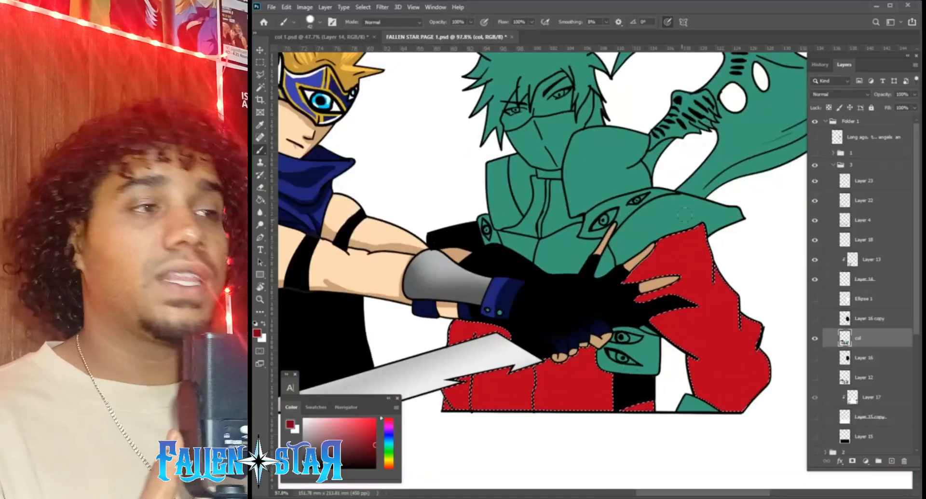
{"action": "left_click_drag", "start_coordinate": [703, 232], "coordinate": [656, 245]}
{"action": "left_click_drag", "start_coordinate": [692, 298], "coordinate": [671, 287]}
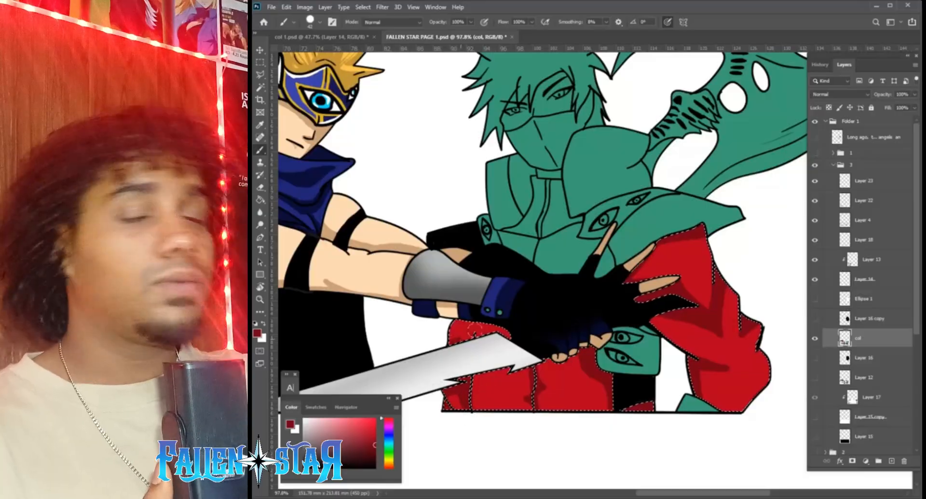
{"action": "key", "text": "ctrl+d"}
Select the third man's zipped collar, shoulder cape and spiky hair.
{"action": "key", "text": "w"}
{"action": "left_click", "coordinate": [532, 227]}
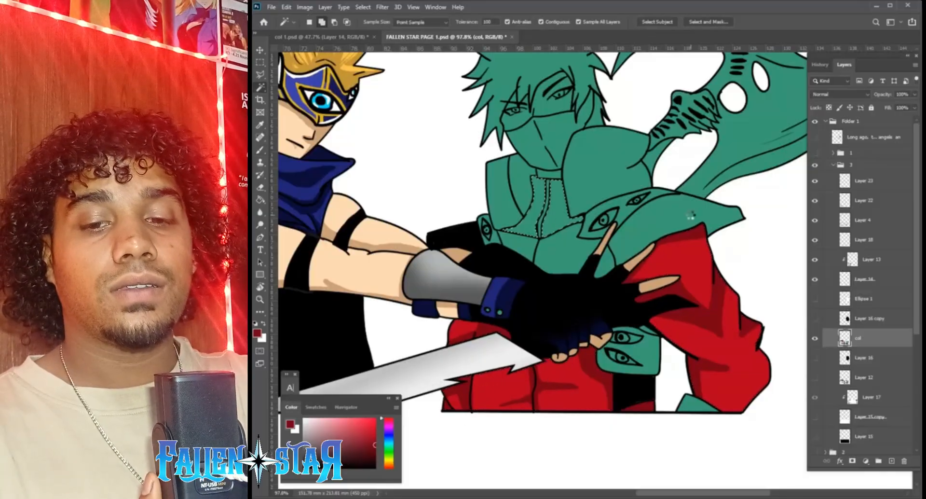
{"action": "left_click", "coordinate": [691, 215]}
{"action": "scroll", "coordinate": [675, 207], "scroll_direction": "up", "scroll_amount": 5}
{"action": "left_click", "coordinate": [658, 247]}
{"action": "left_click", "coordinate": [597, 207]}
{"action": "left_click", "coordinate": [538, 140]}
Paint the selected collar, cape and hair black with an enlarged hard round brush, and deselect.
{"action": "key", "text": "b"}
{"action": "key", "text": "d"}
{"action": "right_click", "coordinate": [462, 179]}
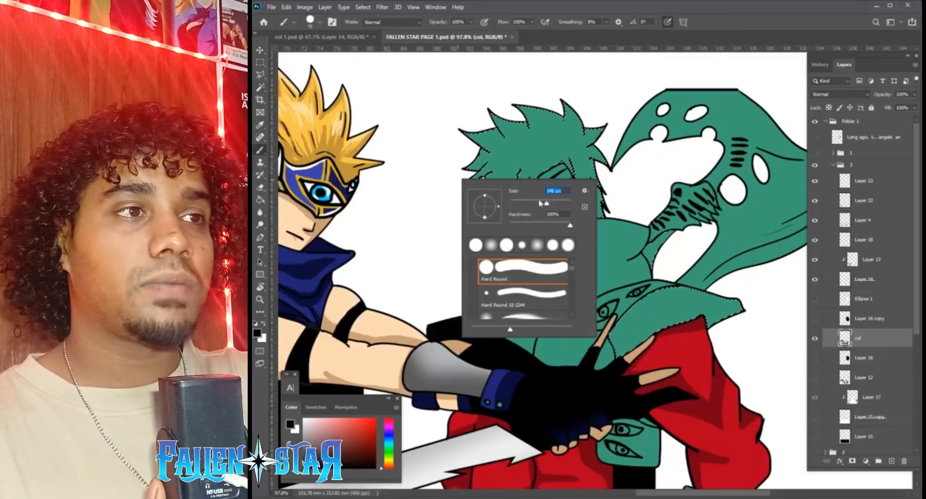
{"action": "left_click_drag", "start_coordinate": [530, 140], "coordinate": [675, 313]}
{"action": "left_click_drag", "start_coordinate": [523, 260], "coordinate": [536, 308]}
{"action": "key", "text": "ctrl+d"}
Choose a dark grey foreground color and select the third man's lower-face mask and the chest sections of his garment.
{"action": "left_click", "coordinate": [261, 87]}
{"action": "left_click", "coordinate": [525, 341]}
{"action": "left_click", "coordinate": [562, 345]}
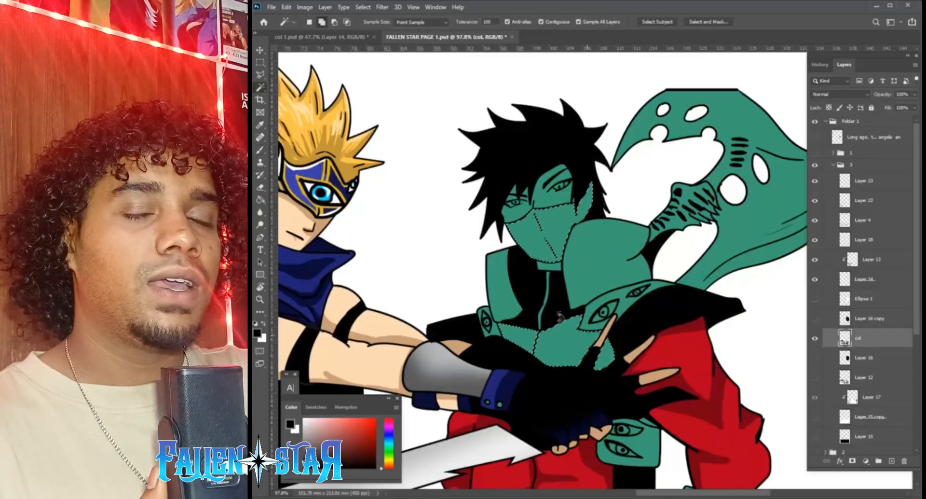
{"action": "key", "text": "b"}
{"action": "left_click", "coordinate": [258, 332]}
{"action": "left_click", "coordinate": [643, 391]}
{"action": "left_click", "coordinate": [858, 323]}
{"action": "left_click", "coordinate": [261, 89]}
{"action": "mouse_move", "coordinate": [567, 354]}
{"action": "left_mouse_down"}
{"action": "mouse_move", "coordinate": [554, 222]}
{"action": "mouse_move", "coordinate": [555, 258]}
{"action": "left_mouse_up"}
{"action": "left_click", "coordinate": [548, 265]}
Paint the selected face mask and chest sections in grey with a resized hard round brush.
{"action": "key", "text": "b"}
{"action": "left_click", "coordinate": [550, 266]}
{"action": "left_click", "coordinate": [258, 333]}
{"action": "left_click", "coordinate": [643, 408]}
{"action": "left_click", "coordinate": [860, 323]}
{"action": "right_click", "coordinate": [565, 316]}
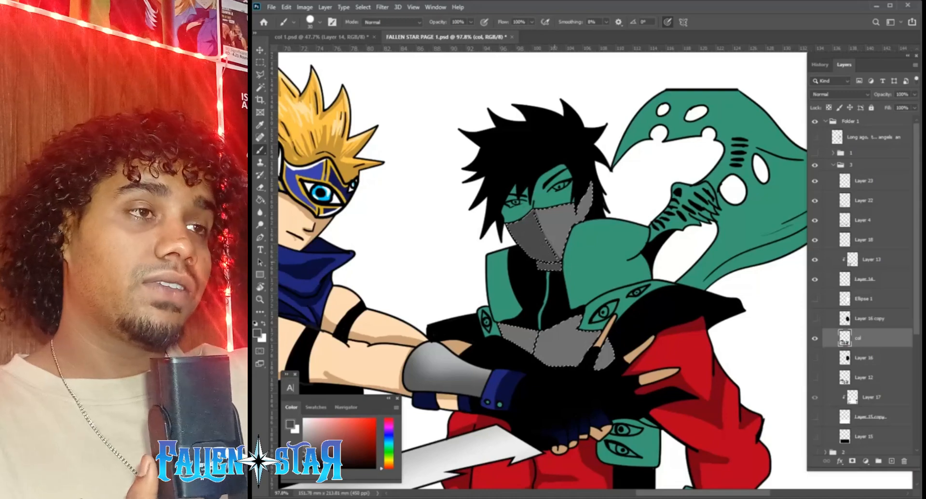
{"action": "mouse_move", "coordinate": [514, 332]}
{"action": "left_mouse_down"}
{"action": "mouse_move", "coordinate": [532, 352]}
{"action": "mouse_move", "coordinate": [580, 363]}
{"action": "left_mouse_up"}
{"action": "left_click_drag", "start_coordinate": [612, 351], "coordinate": [599, 368]}
Add lighter grey highlights to the selected chest sections and face mask, and deselect.
{"action": "left_click", "coordinate": [257, 333]}
{"action": "left_click", "coordinate": [643, 373]}
{"action": "left_click", "coordinate": [860, 322]}
{"action": "left_click_drag", "start_coordinate": [541, 334], "coordinate": [580, 318]}
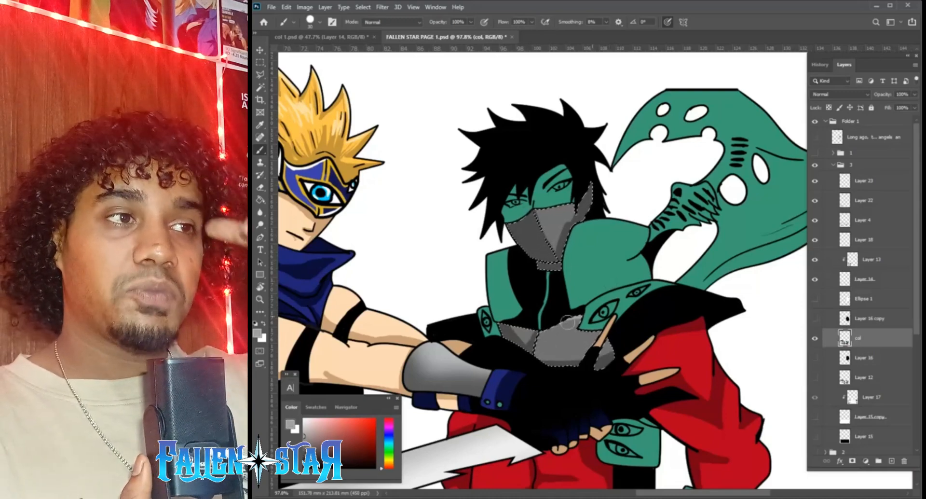
{"action": "left_click_drag", "start_coordinate": [537, 211], "coordinate": [574, 206]}
{"action": "key", "text": "ctrl+d"}
Select the eye-patterned bands across the third man's shoulder, chest and waist, paint them very dark grey around the eyes, and deselect.
{"action": "key", "text": "w"}
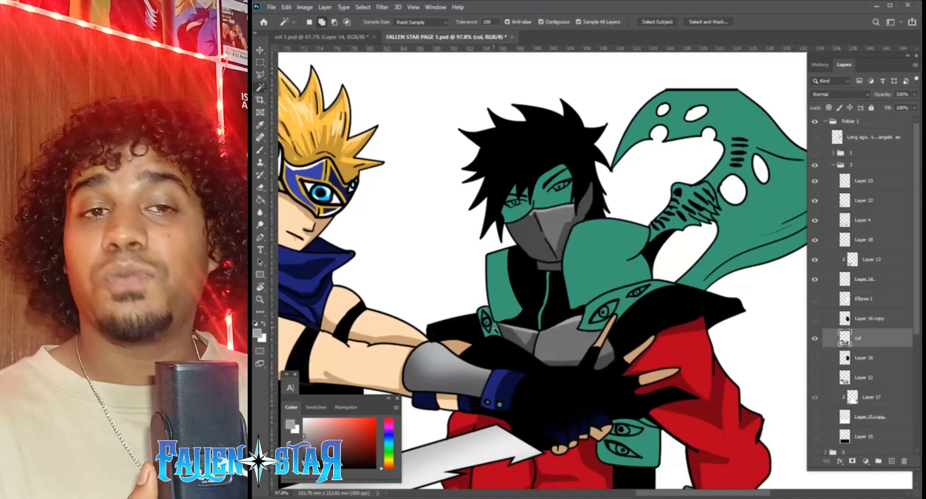
{"action": "left_click", "coordinate": [258, 333]}
{"action": "left_click", "coordinate": [643, 427]}
{"action": "left_click", "coordinate": [859, 322]}
{"action": "key", "text": "b"}
{"action": "right_click", "coordinate": [465, 309]}
{"action": "left_click_drag", "start_coordinate": [591, 319], "coordinate": [666, 285]}
{"action": "left_click_drag", "start_coordinate": [610, 430], "coordinate": [649, 458]}
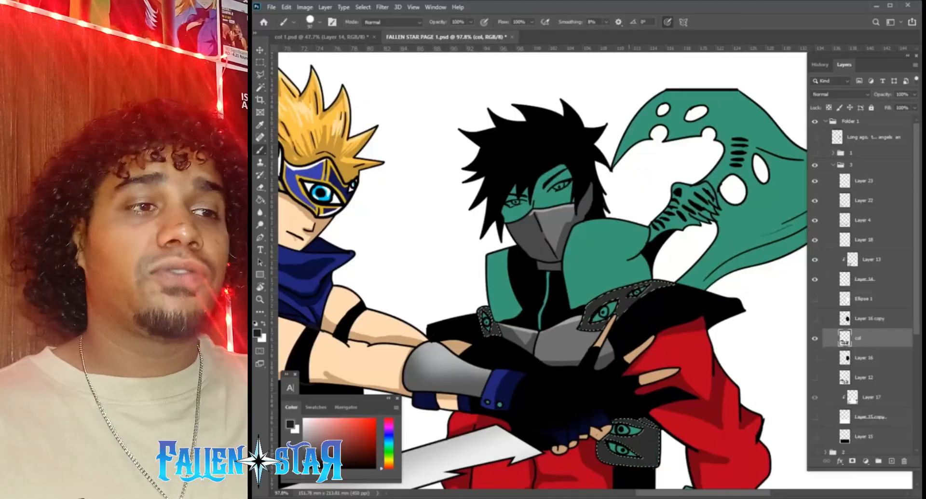
{"action": "key", "text": "ctrl+d"}
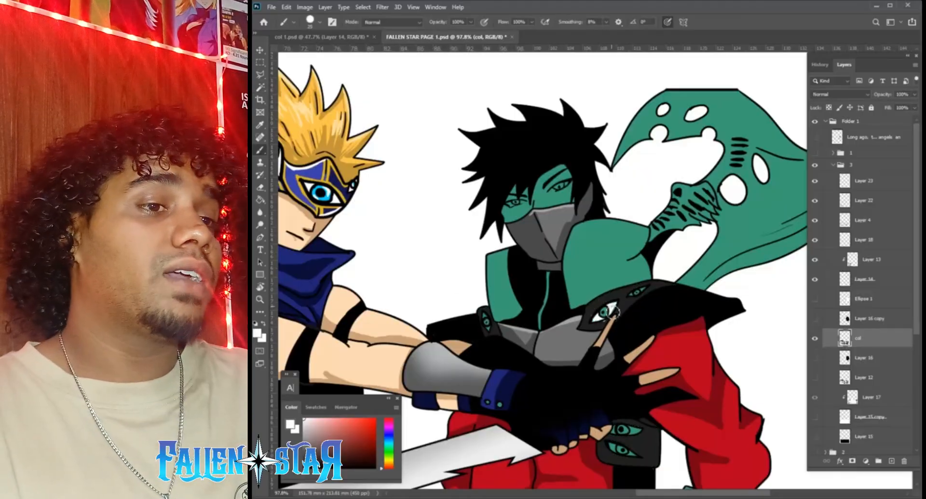